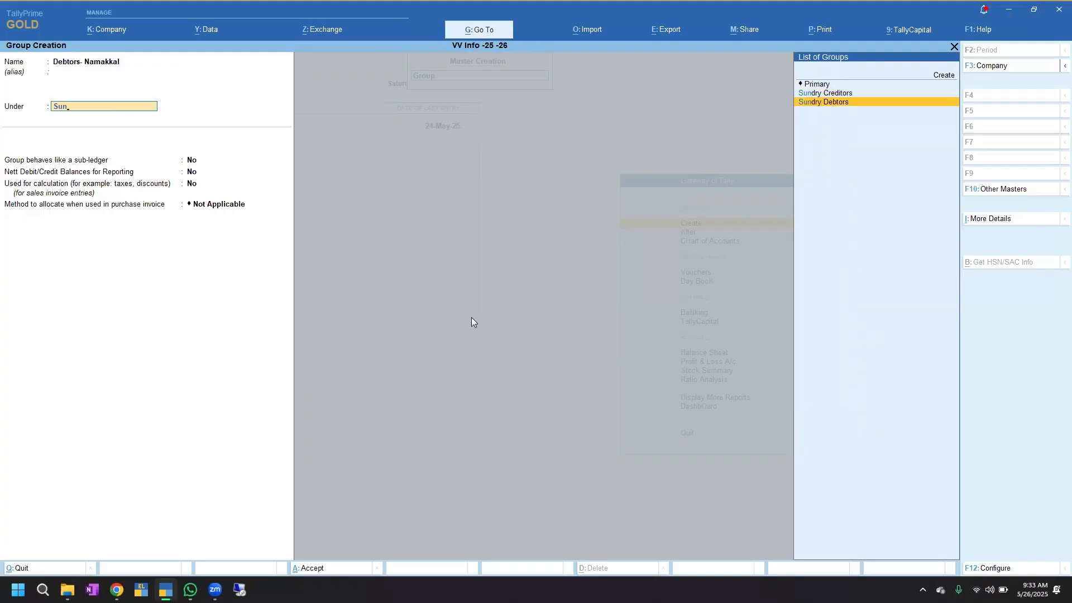
Place the new group Debtors- Namakkal under Sundry Debtors, keep its remaining defaults and save it
{"action": "key", "text": "Return"}
{"action": "key", "text": "Return"}
{"action": "key", "text": "Return"}
{"action": "key", "text": "Return"}
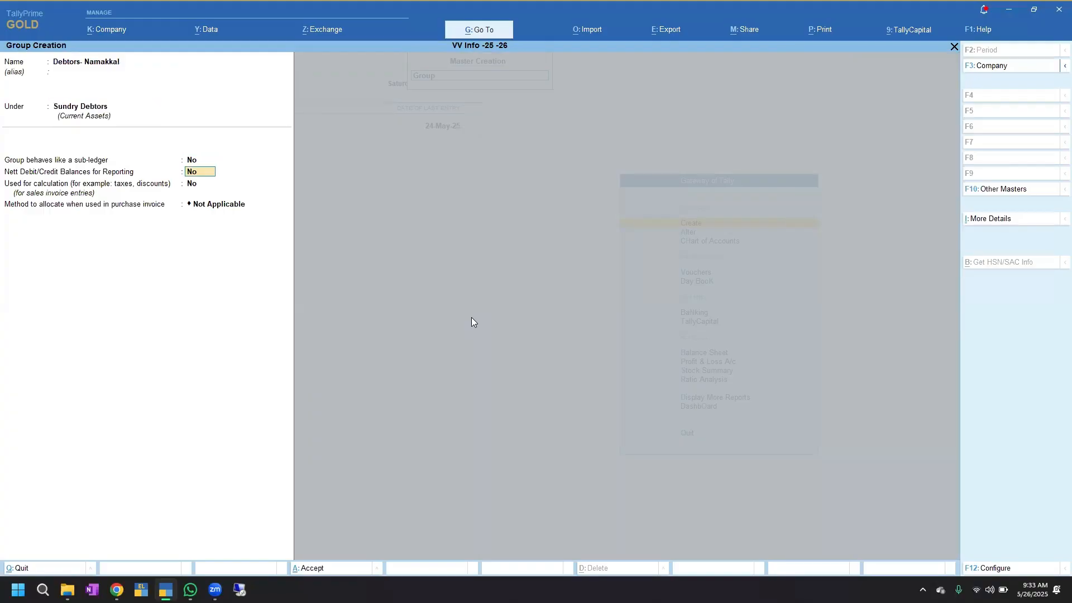
{"action": "key", "text": "Return"}
{"action": "key", "text": "Return"}
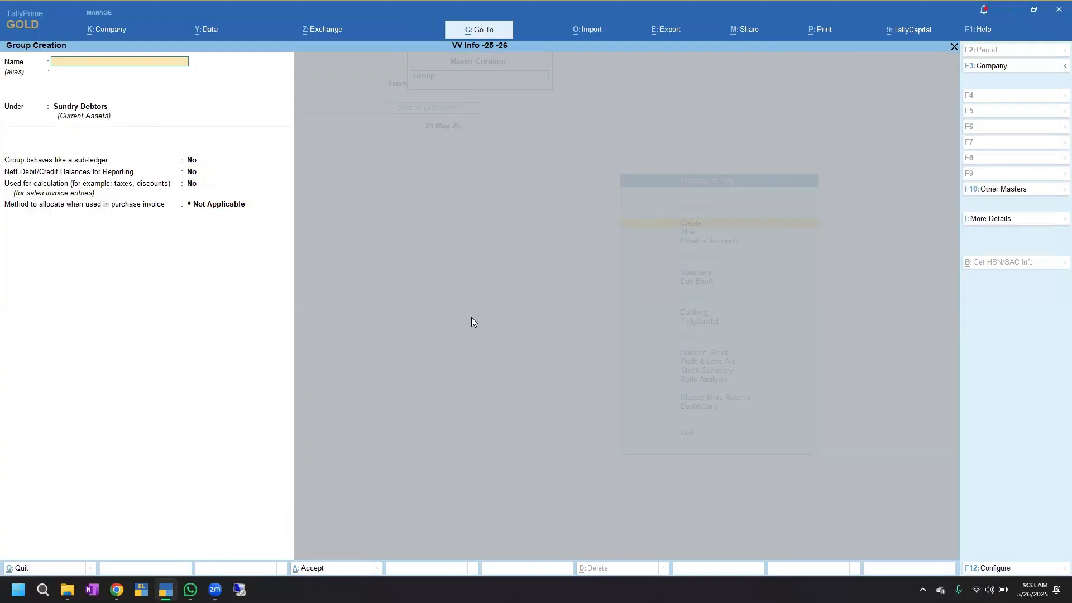
Create a group named Debtors-Karur under Sundry Debtors with default settings, and leave group creation
{"action": "type", "text": "Debtors-Karur"}
{"action": "key", "text": "Return"}
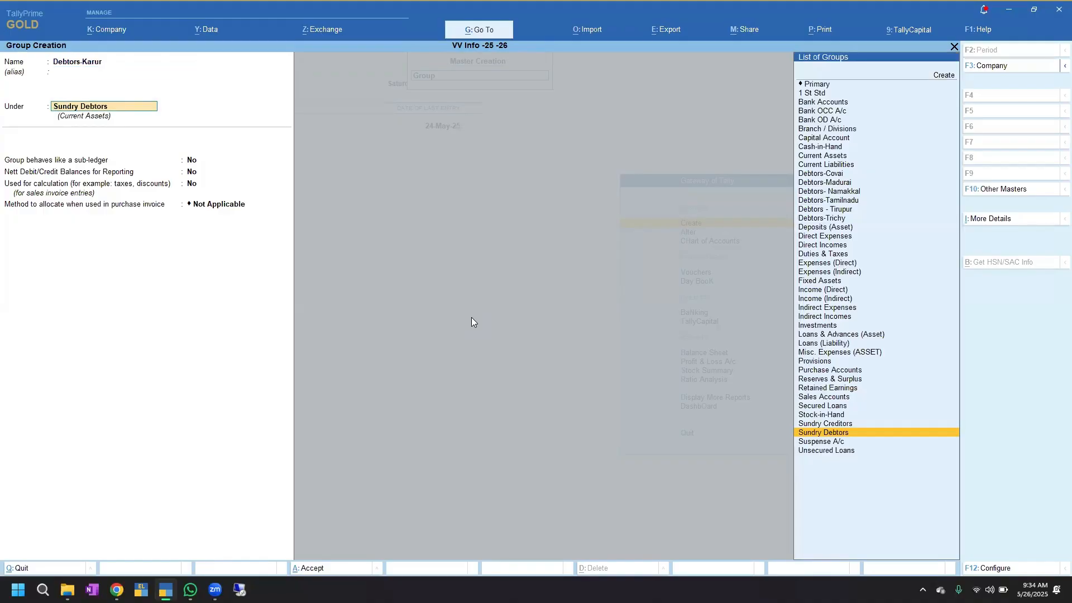
{"action": "key", "text": "Return"}
{"action": "key", "text": "Return"}
{"action": "key", "text": "Return"}
{"action": "key", "text": "Return"}
{"action": "key", "text": "Return"}
{"action": "key", "text": "Return"}
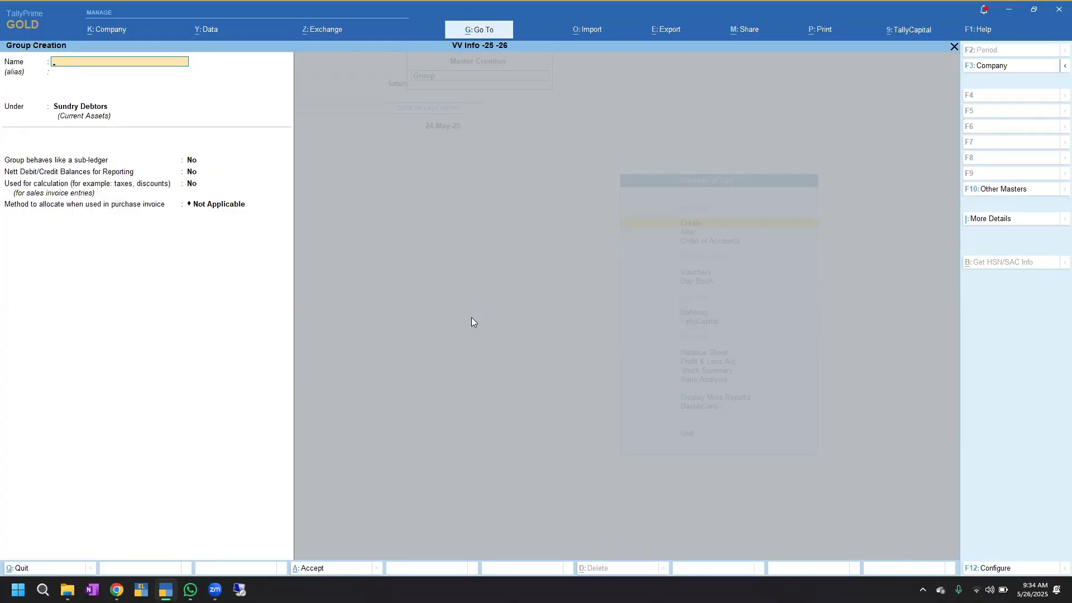
{"action": "key", "text": "Escape"}
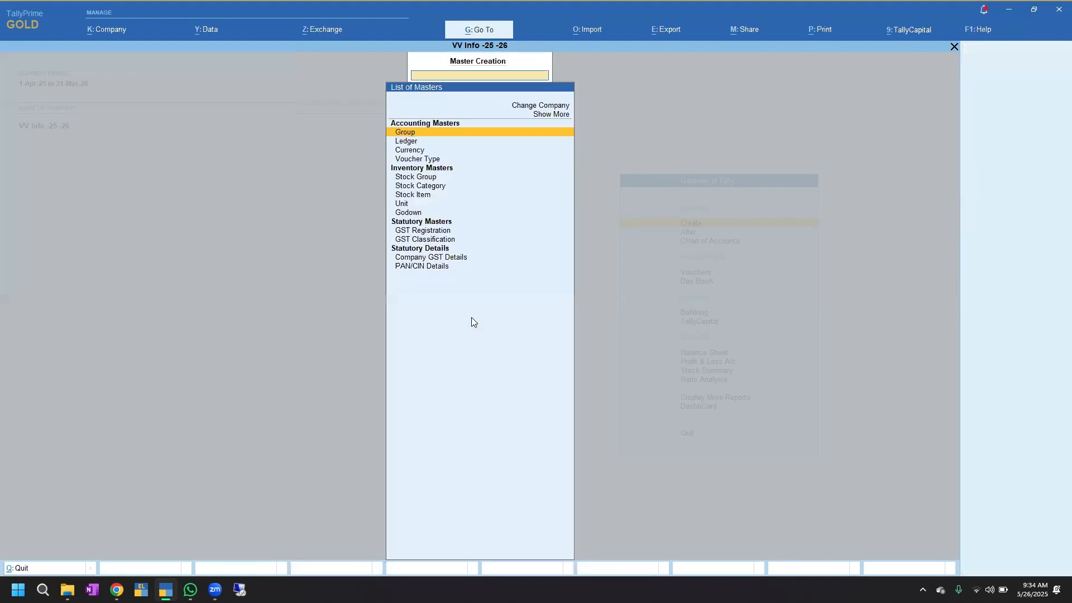
{"action": "key", "text": "Escape"}
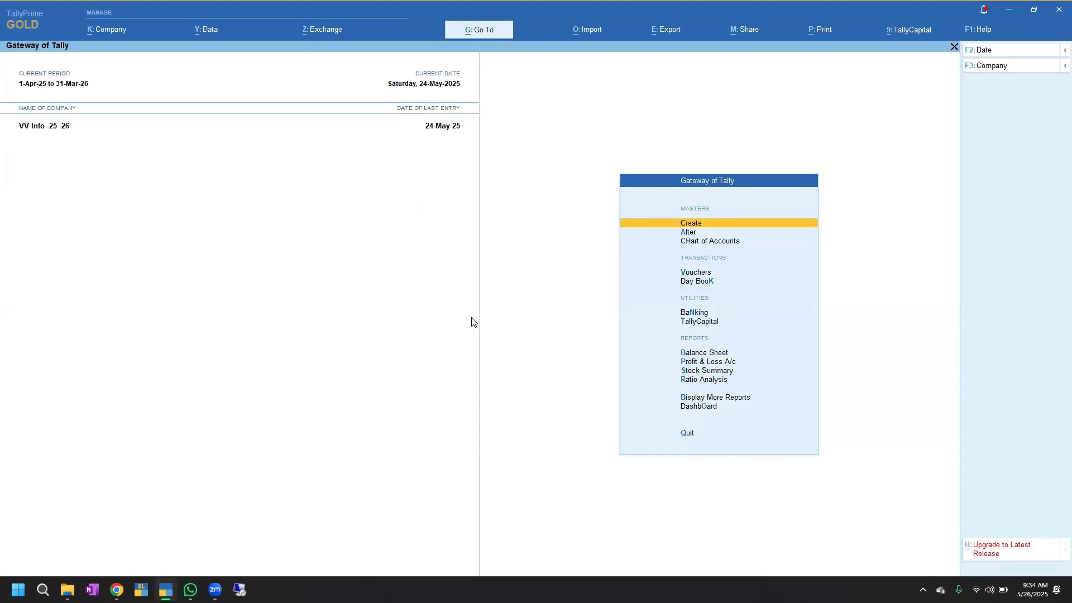
Examine the area-wise debtor groups in the list of groups available for alteration, and return to the main menu
{"action": "key", "text": "Down"}
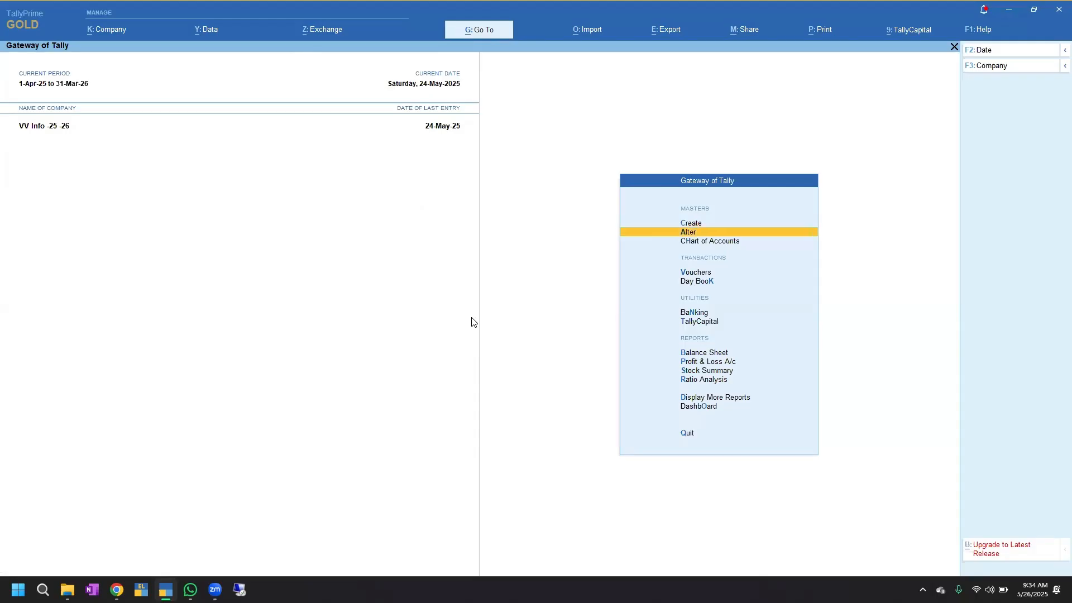
{"action": "key", "text": "Return"}
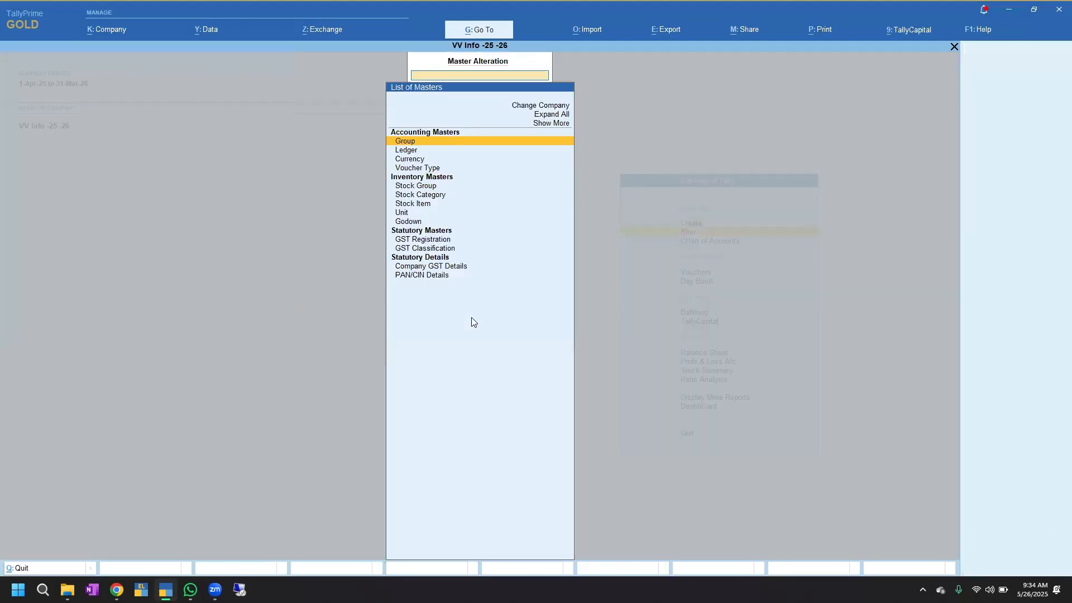
{"action": "key", "text": "Return"}
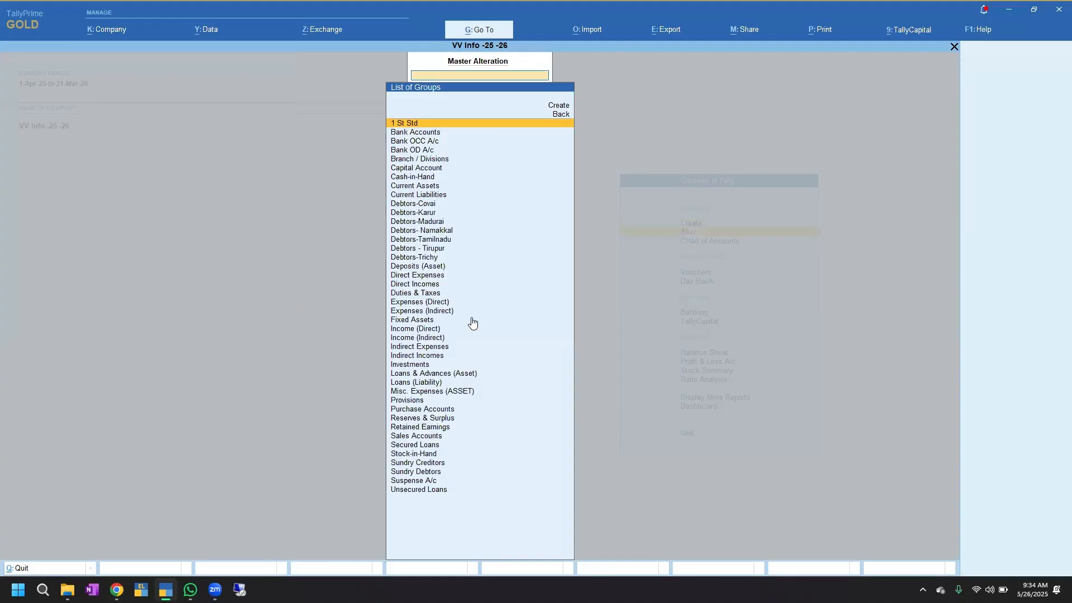
{"action": "type", "text": "Debto"}
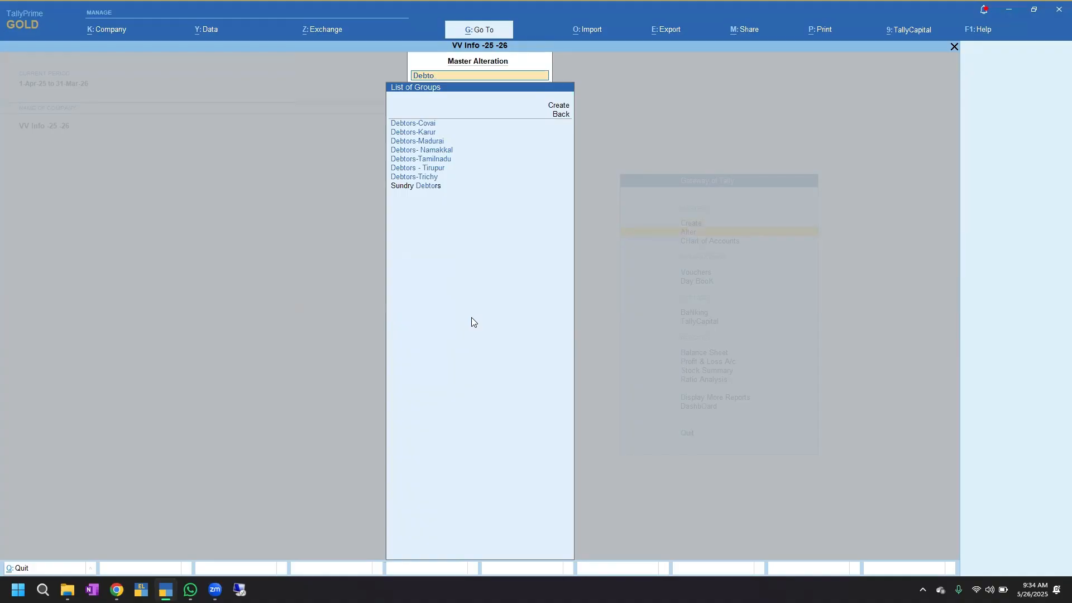
{"action": "key", "text": "Down"}
{"action": "key", "text": "Down"}
{"action": "key", "text": "Down"}
{"action": "key", "text": "Down"}
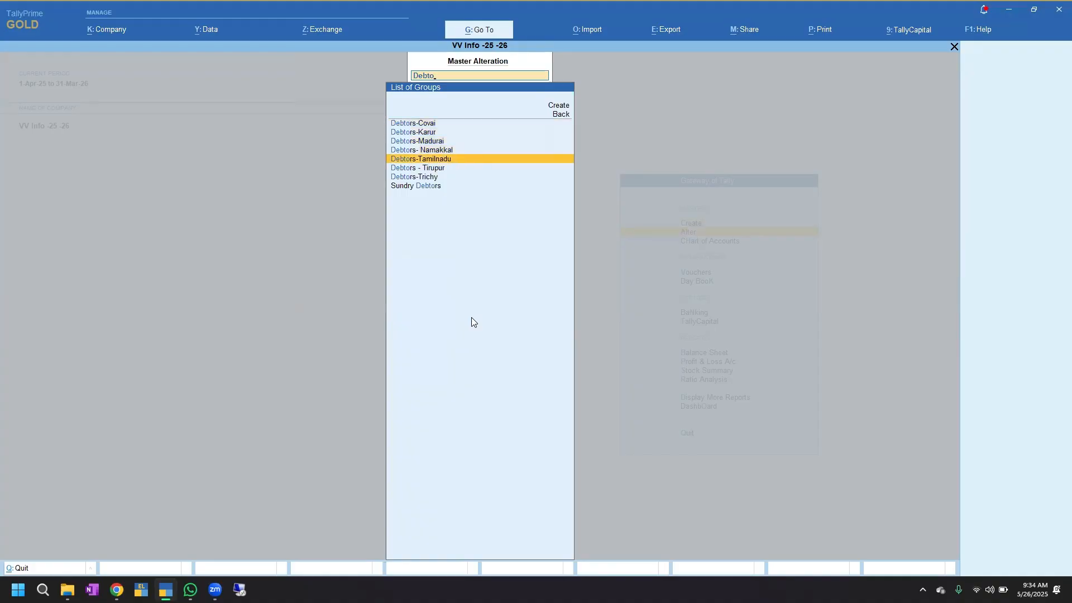
{"action": "key", "text": "Down"}
{"action": "key", "text": "Down"}
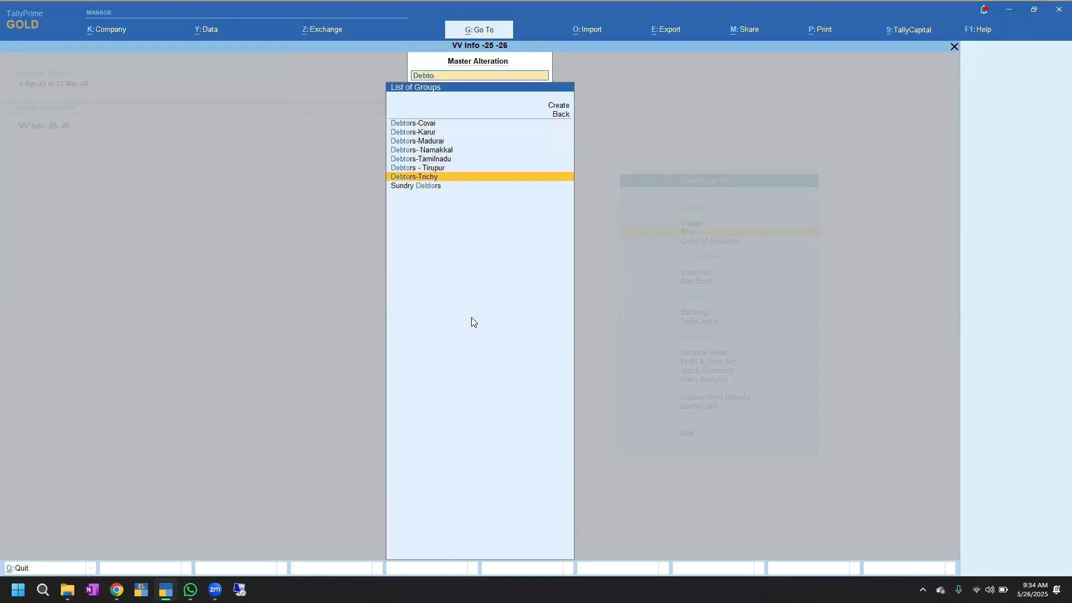
{"action": "key", "text": "BackSpace"}
{"action": "key", "text": "BackSpace"}
{"action": "key", "text": "BackSpace"}
{"action": "key", "text": "BackSpace"}
{"action": "key", "text": "BackSpace"}
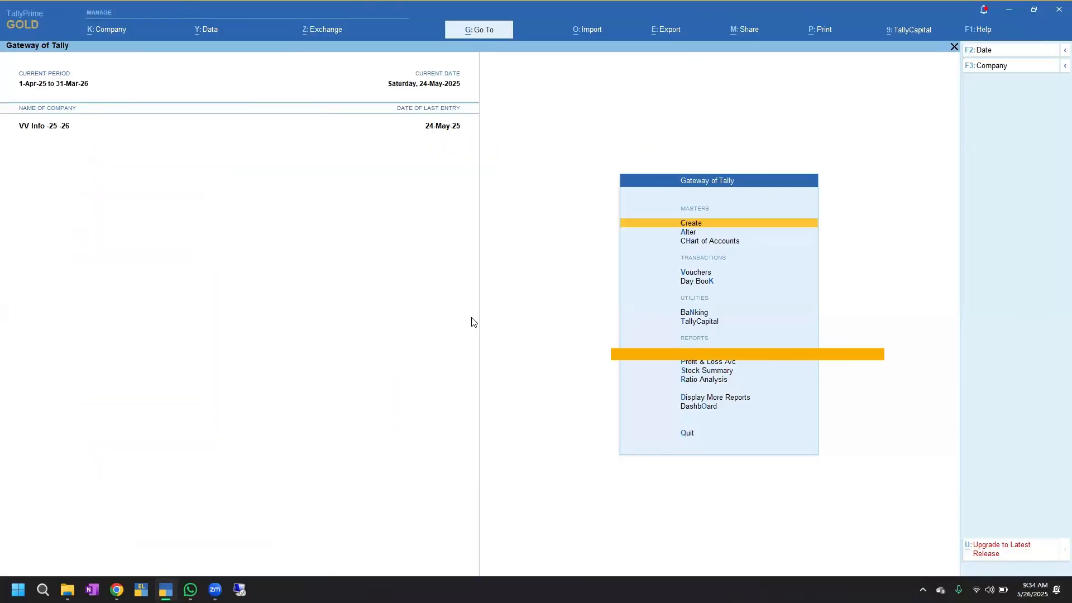
Start a new ledger named Arun Shopping and place it under the group Debtors-Covai
{"action": "key", "text": "Return"}
{"action": "key", "text": "Down"}
{"action": "key", "text": "Return"}
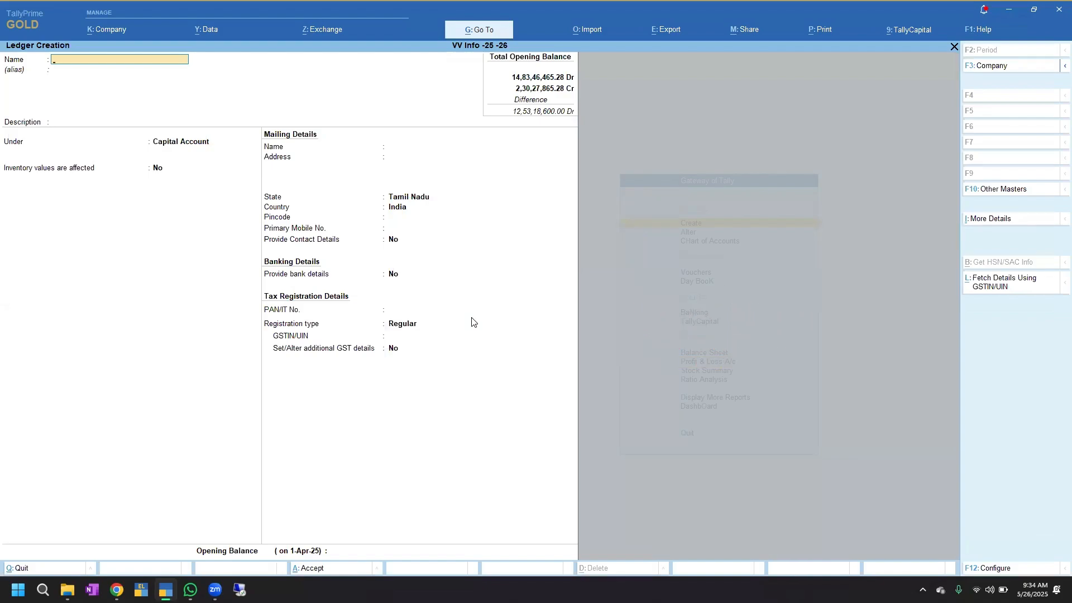
{"action": "type", "text": "Arun Shopping"}
{"action": "key", "text": "Return"}
{"action": "key", "text": "Return"}
{"action": "key", "text": "Return"}
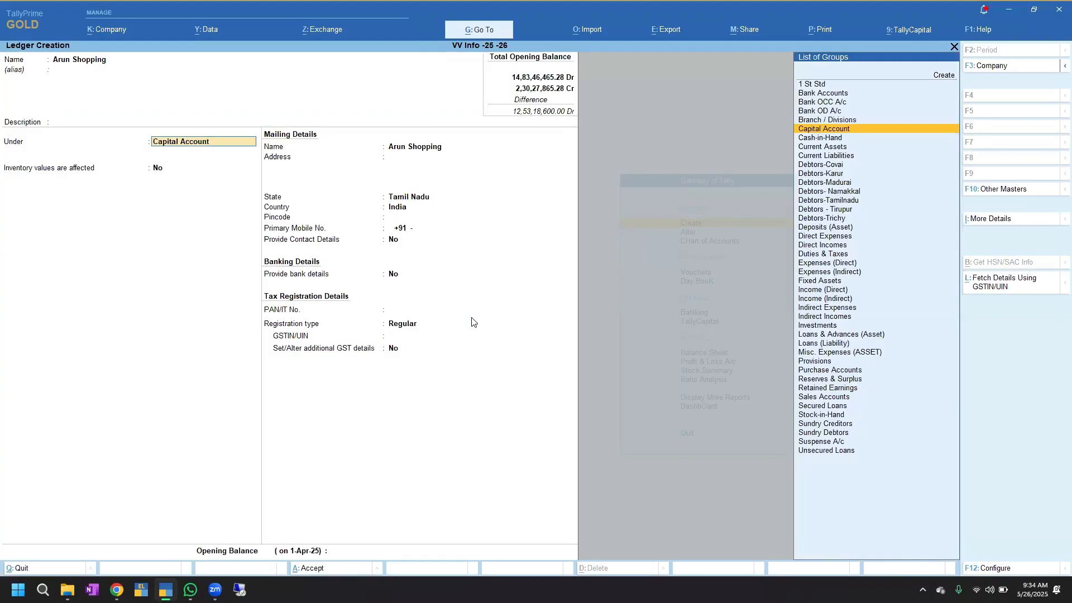
{"action": "type", "text": "De"}
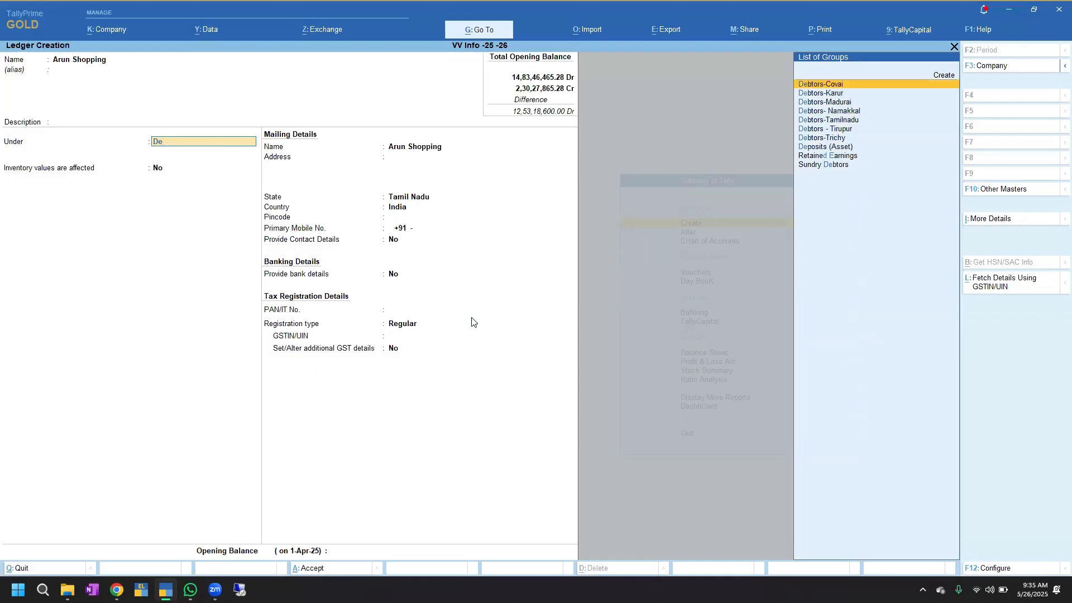
{"action": "key", "text": "Return"}
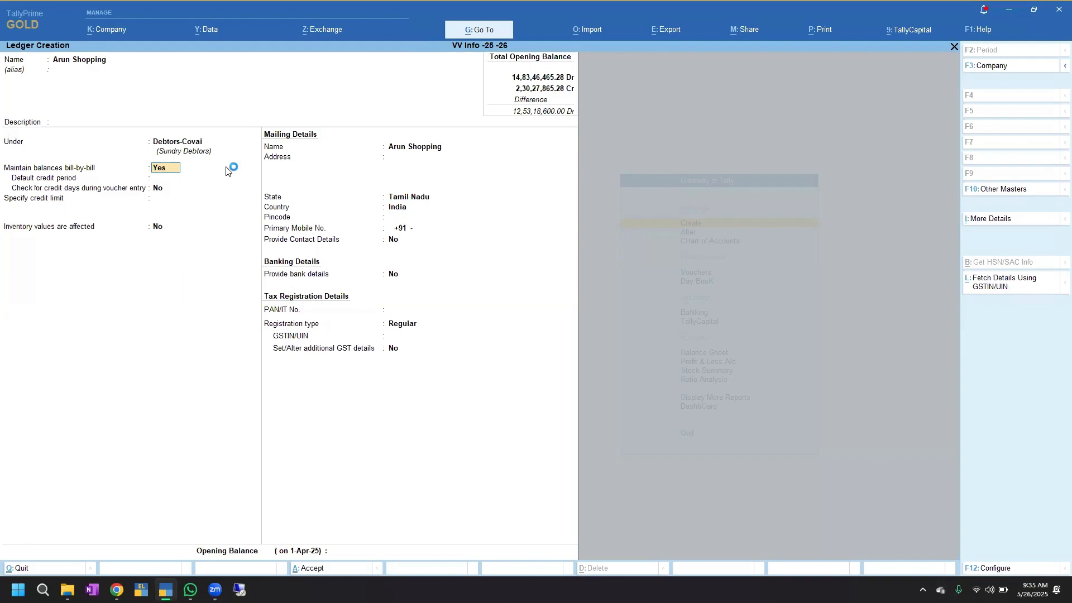
Keep the default bill-by-bill, mailing and tax details for the Arun Shopping ledger and save it
{"action": "key", "text": "Return"}
{"action": "key", "text": "Return"}
{"action": "key", "text": "Return"}
{"action": "key", "text": "Return"}
{"action": "key", "text": "Return"}
{"action": "key", "text": "Return"}
{"action": "key", "text": "Return"}
{"action": "key", "text": "Return"}
{"action": "key", "text": "Return"}
{"action": "key", "text": "Return"}
{"action": "key", "text": "Return"}
{"action": "key", "text": "ctrl+a"}
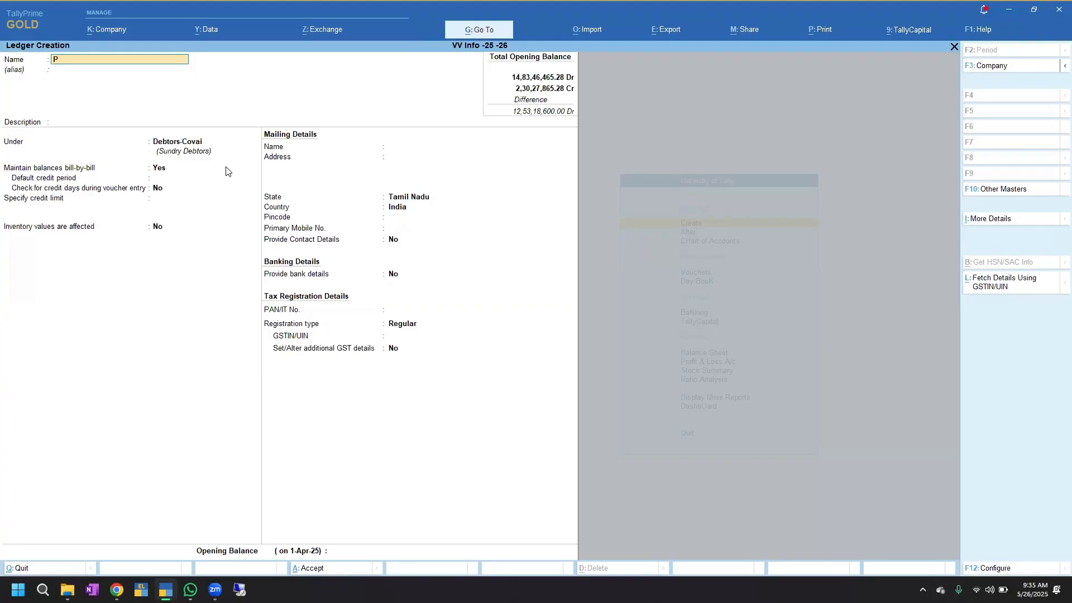
Name the next ledger Prashanth Knitting and place it under the group Debtors - Tirupur
{"action": "type", "text": "Prashanth K"}
{"action": "key", "text": "Return"}
{"action": "key", "text": "Return"}
{"action": "key", "text": "Return"}
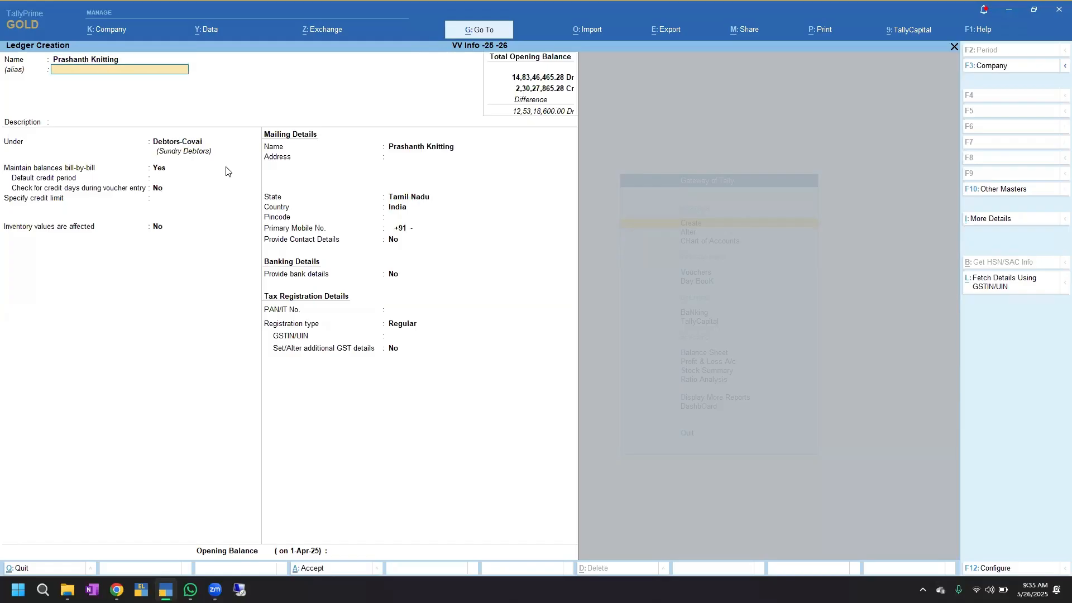
{"action": "type", "text": "Deb"}
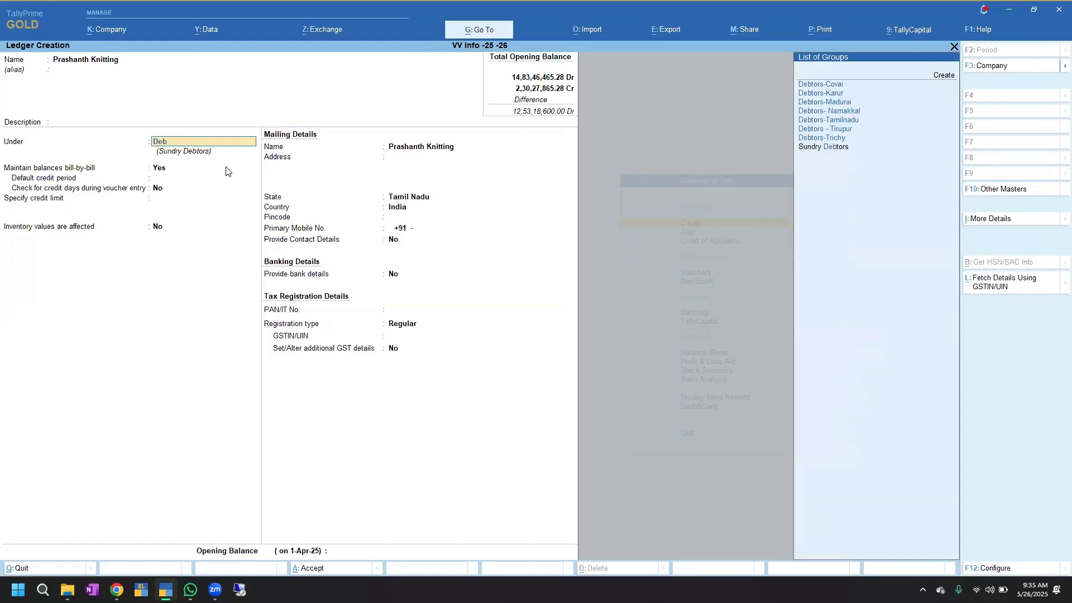
{"action": "key", "text": "Down"}
{"action": "key", "text": "Down"}
{"action": "key", "text": "Down"}
{"action": "key", "text": "Down"}
{"action": "key", "text": "Down"}
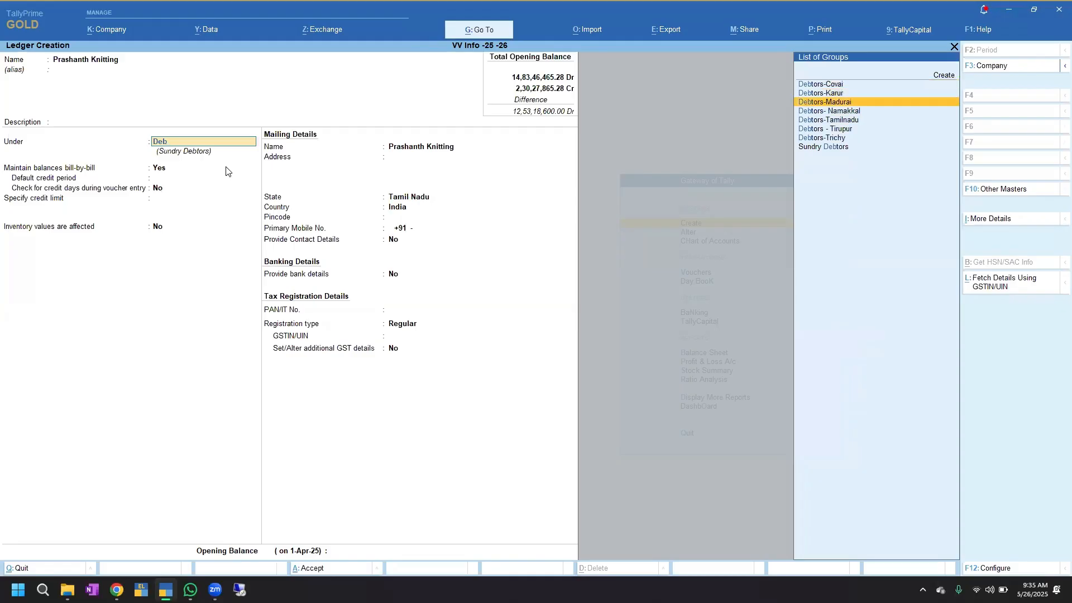
{"action": "key", "text": "Return"}
Save the Prashanth Knitting ledger with its remaining defaults and leave ledger creation
{"action": "key", "text": "Return"}
{"action": "key", "text": "Return"}
{"action": "key", "text": "Return"}
{"action": "key", "text": "Return"}
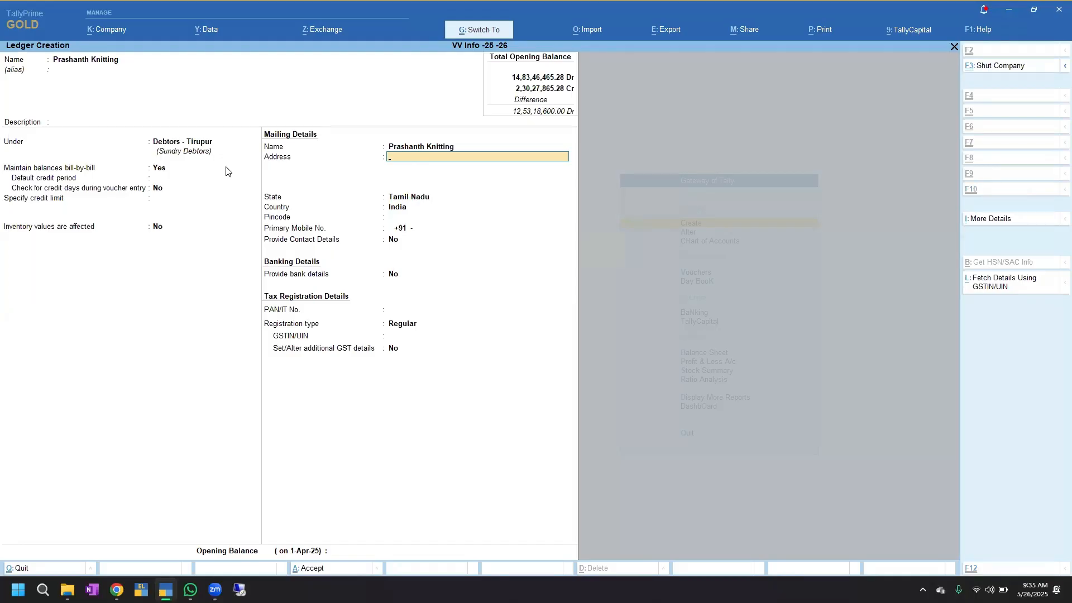
{"action": "key", "text": "ctrl+a"}
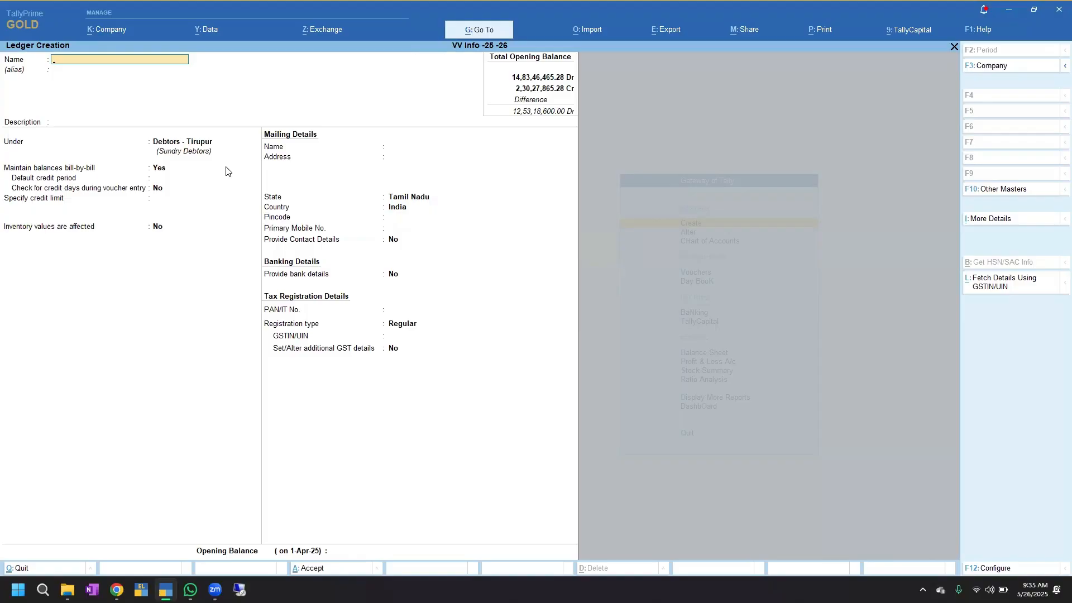
{"action": "key", "text": "Escape"}
{"action": "key", "text": "Escape"}
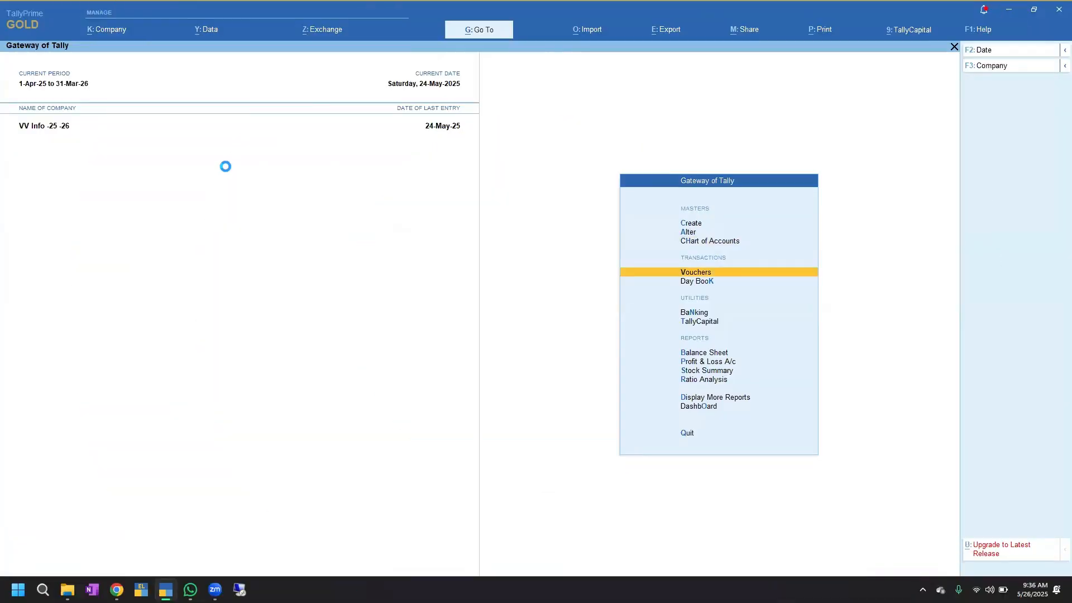
Start a sales voucher with Arun Shopping as the party account
{"action": "key", "text": "Return"}
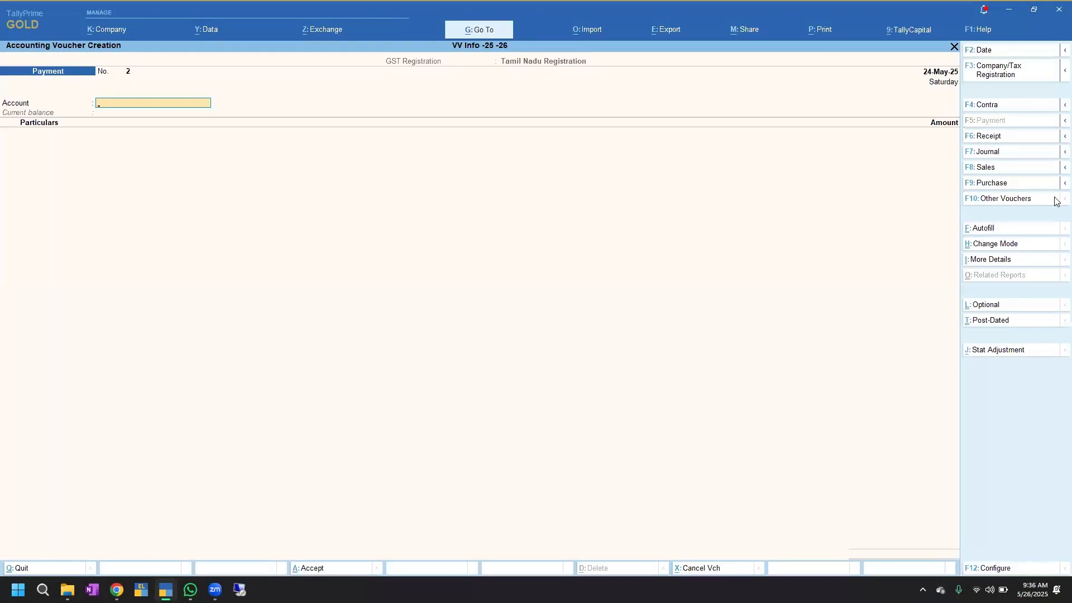
{"action": "key", "text": "F8"}
{"action": "key", "text": "Return"}
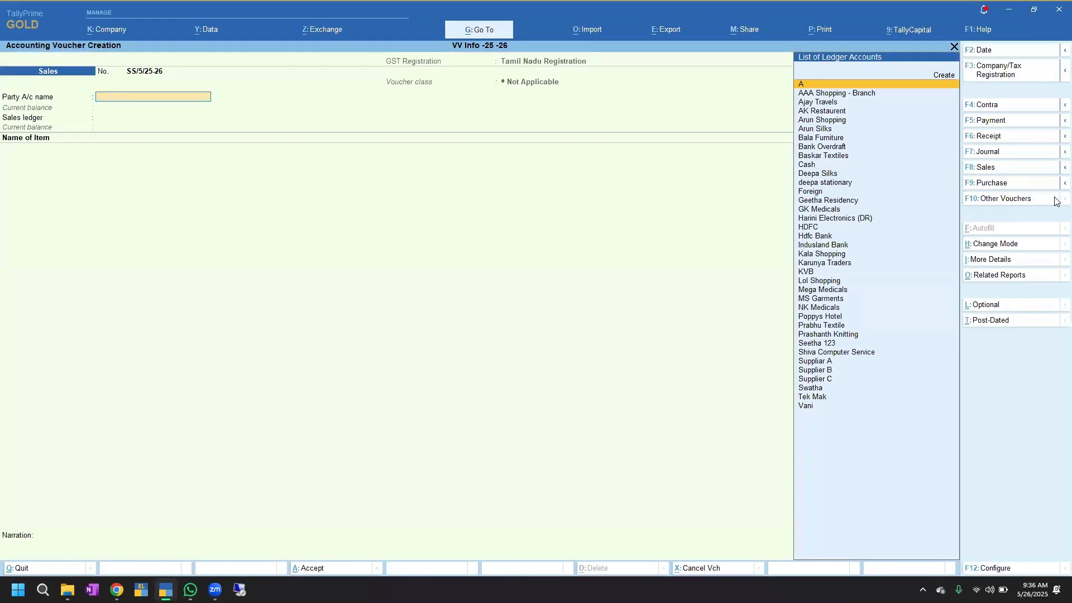
{"action": "type", "text": "Aru"}
{"action": "key", "text": "Down"}
{"action": "key", "text": "Down"}
{"action": "key", "text": "Down"}
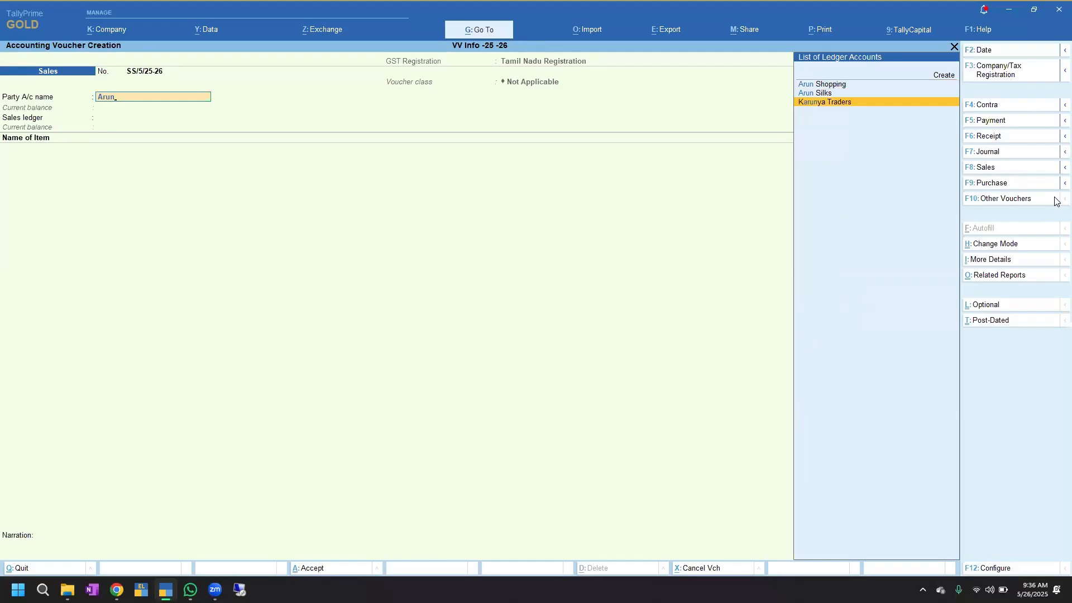
{"action": "type", "text": "n"}
{"action": "key", "text": "Up"}
{"action": "key", "text": "Up"}
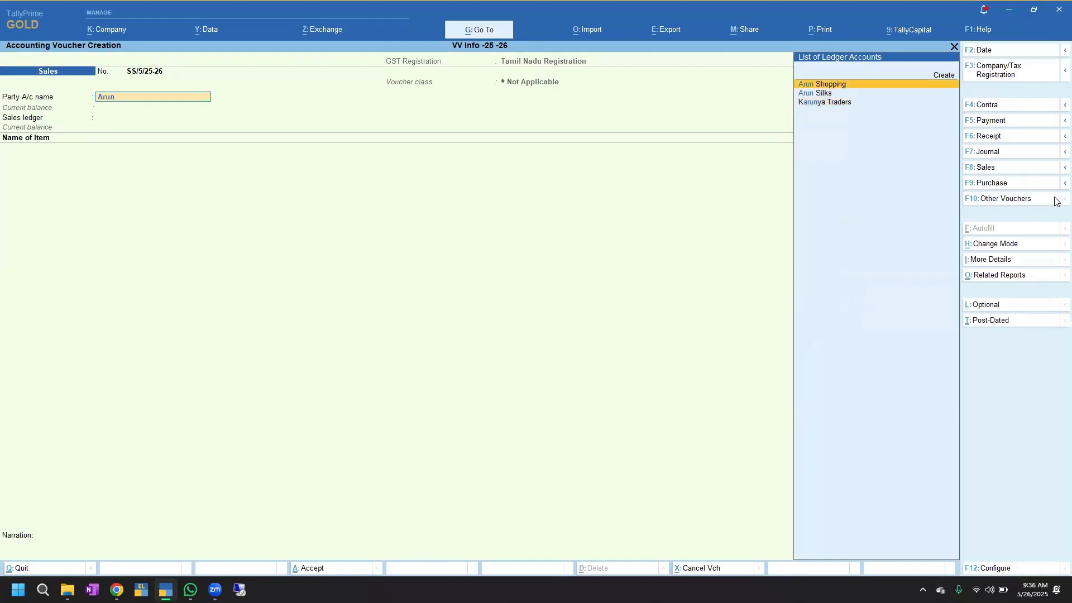
{"action": "key", "text": "Return"}
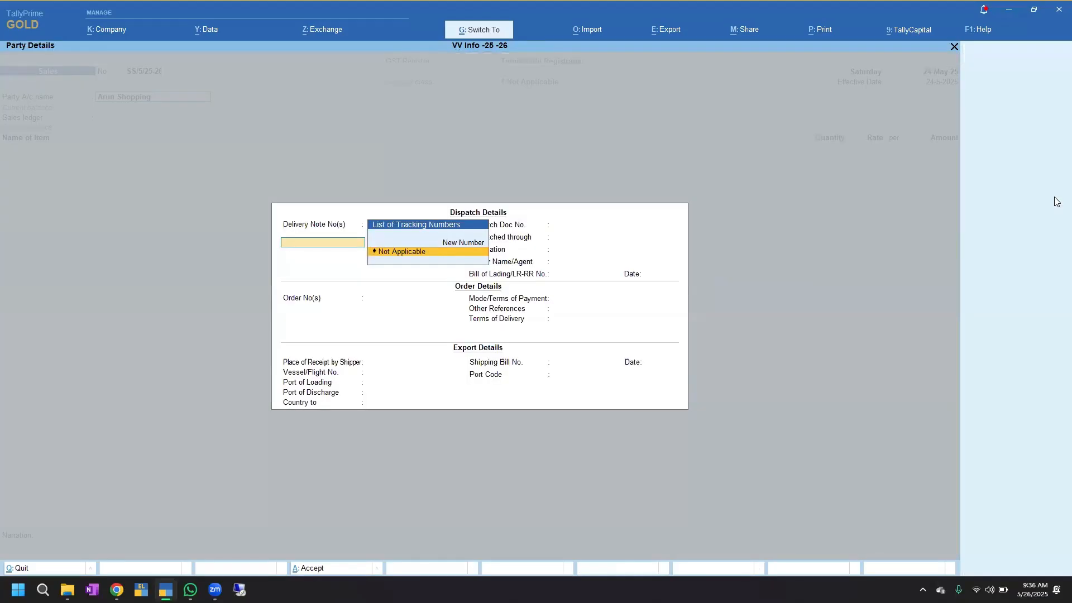
Accept the dispatch and party details without changes, and choose Sales as the sales ledger
{"action": "key", "text": "ctrl+a"}
{"action": "key", "text": "ctrl+a"}
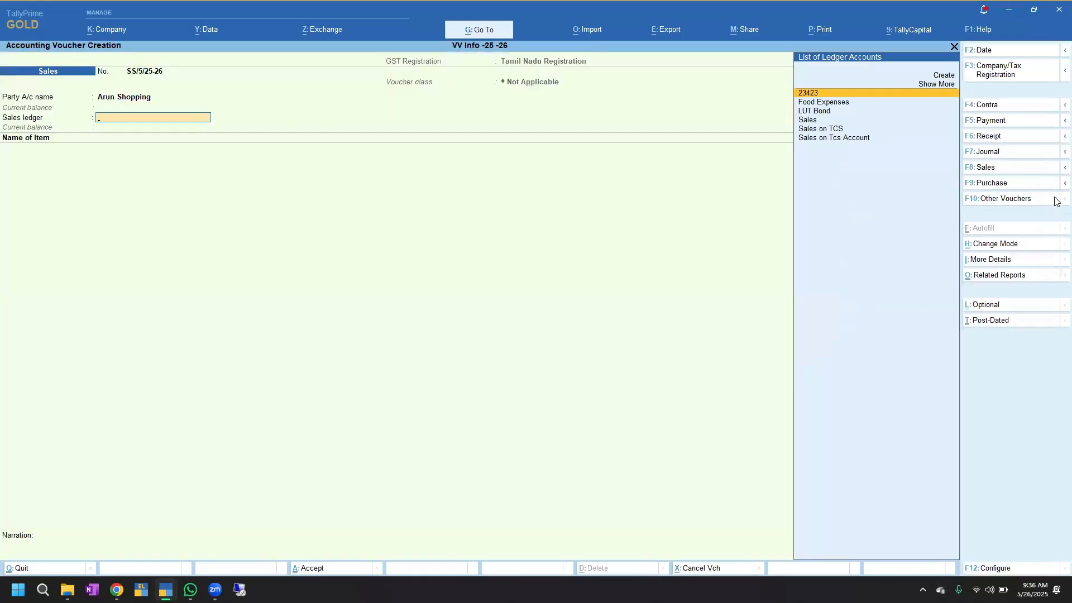
{"action": "type", "text": "Sa"}
{"action": "key", "text": "Return"}
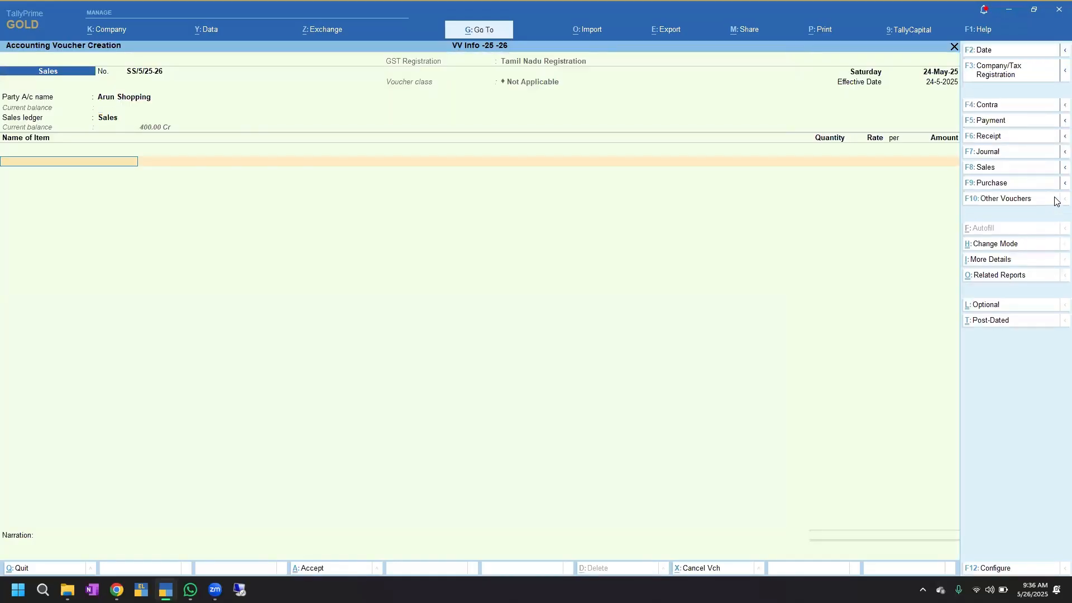
Try to add the item Chair to the voucher with a quantity of 1 box from Annur Godown
{"action": "type", "text": "Cha"}
{"action": "key", "text": "Return"}
{"action": "key", "text": "Return"}
{"action": "key", "text": "Return"}
{"action": "key", "text": "Return"}
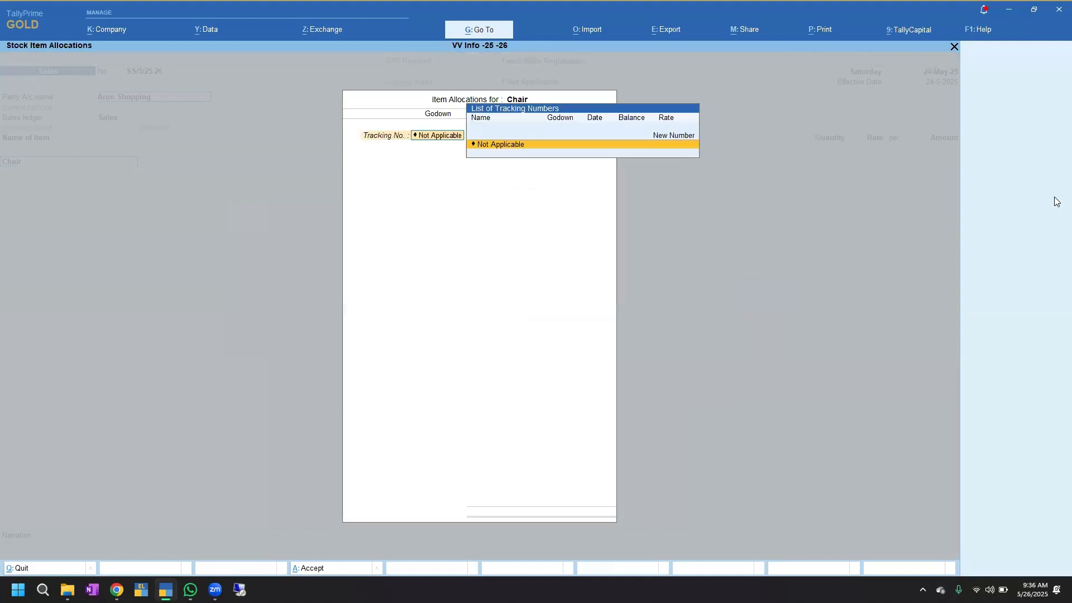
{"action": "key", "text": "Return"}
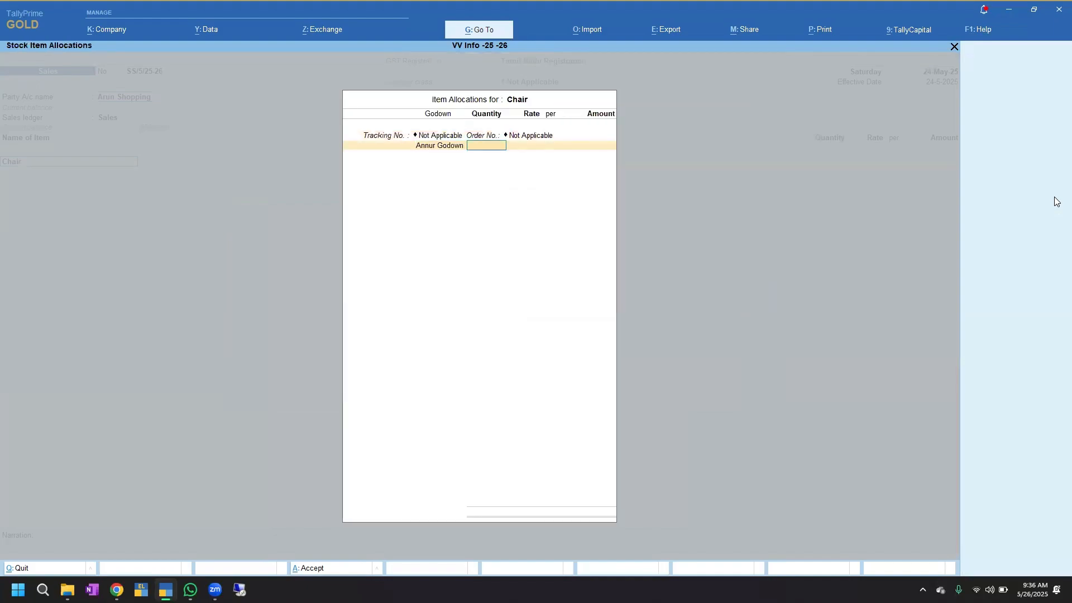
{"action": "type", "text": "1"}
{"action": "key", "text": "Return"}
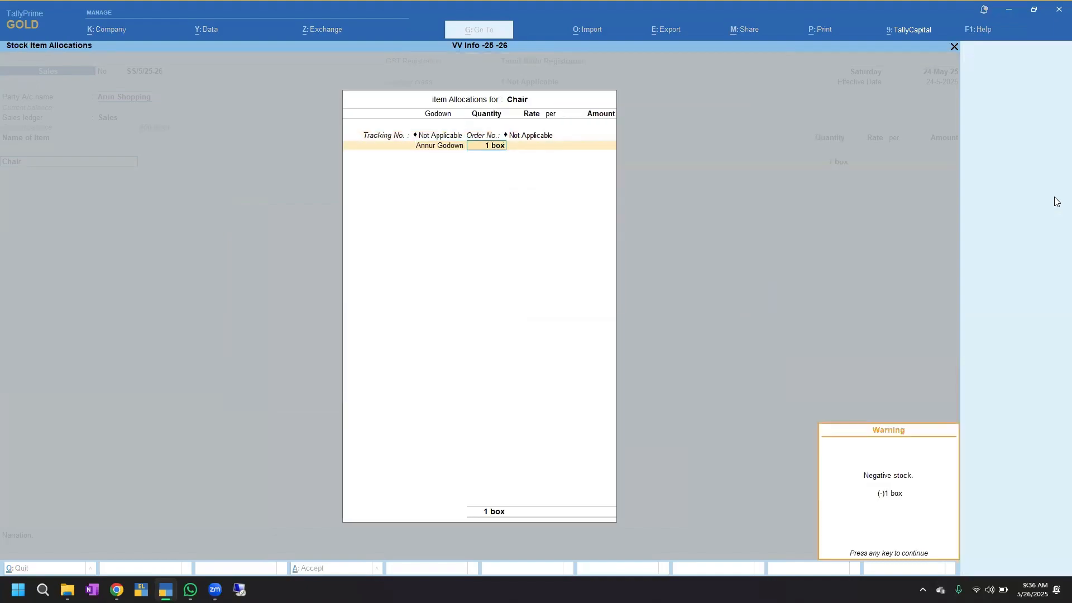
{"action": "key", "text": "Return"}
{"action": "key", "text": "Escape"}
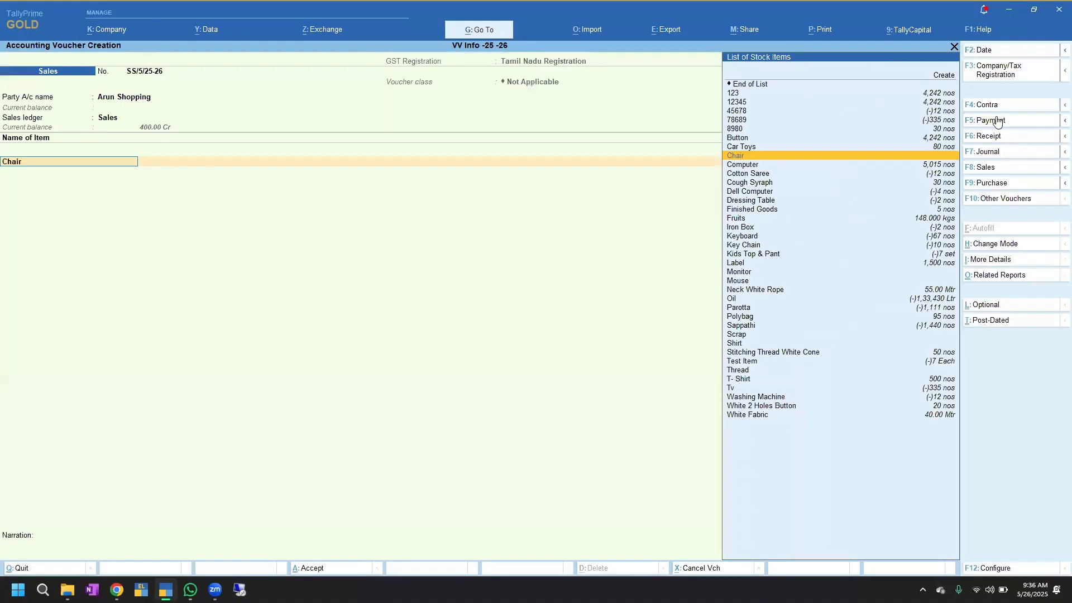
Replace the voucher item with Computer, allocating a quantity of 1 nos from Annur Godown at a rate of 28,000
{"action": "key", "text": "Down"}
{"action": "key", "text": "Return"}
{"action": "key", "text": "Return"}
{"action": "key", "text": "Return"}
{"action": "key", "text": "BackSpace"}
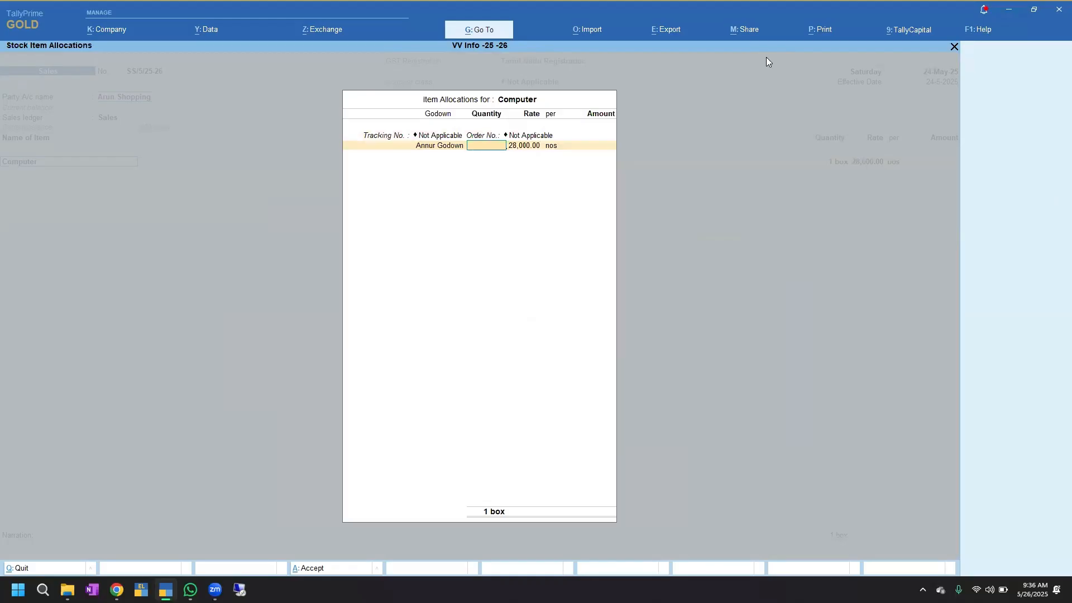
{"action": "type", "text": "1"}
{"action": "key", "text": "Return"}
{"action": "key", "text": "Return"}
{"action": "key", "text": "Return"}
{"action": "key", "text": "Return"}
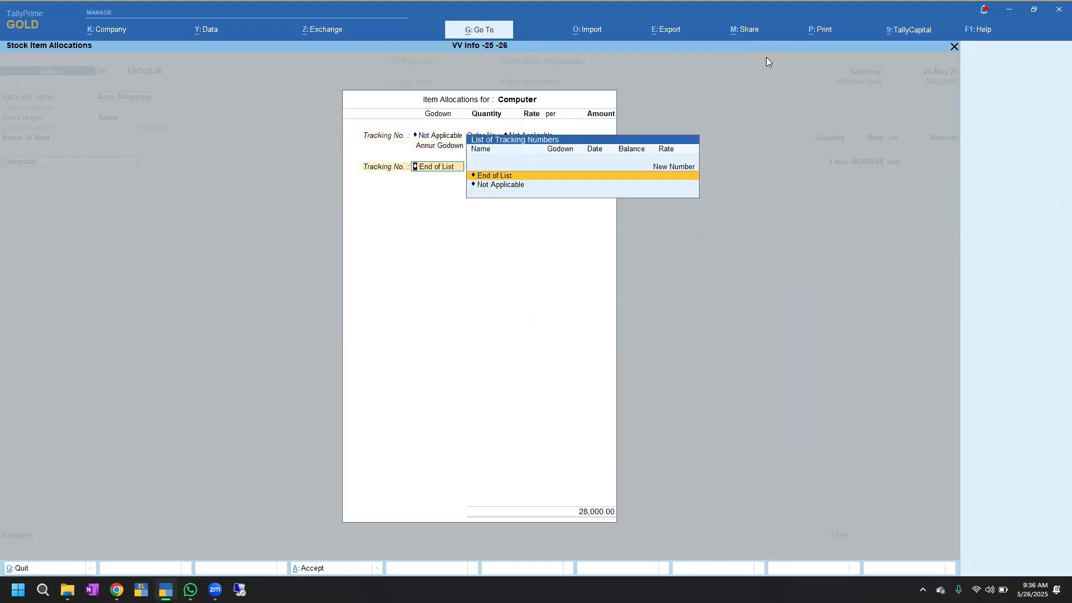
{"action": "key", "text": "Return"}
{"action": "key", "text": "Return"}
{"action": "key", "text": "Return"}
Try to add the Cgst @9% tax ledger to the Computer sale
{"action": "type", "text": "Cgs"}
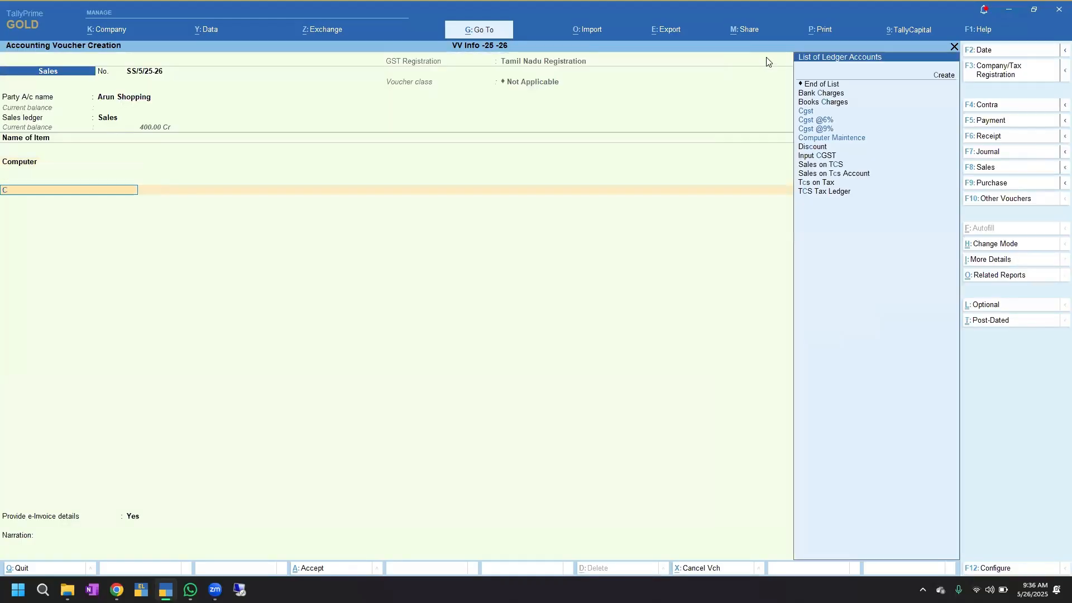
{"action": "key", "text": "Down"}
{"action": "key", "text": "Down"}
{"action": "key", "text": "Down"}
{"action": "key", "text": "Return"}
{"action": "key", "text": "Return"}
{"action": "key", "text": "Return"}
{"action": "type", "text": "Sg"}
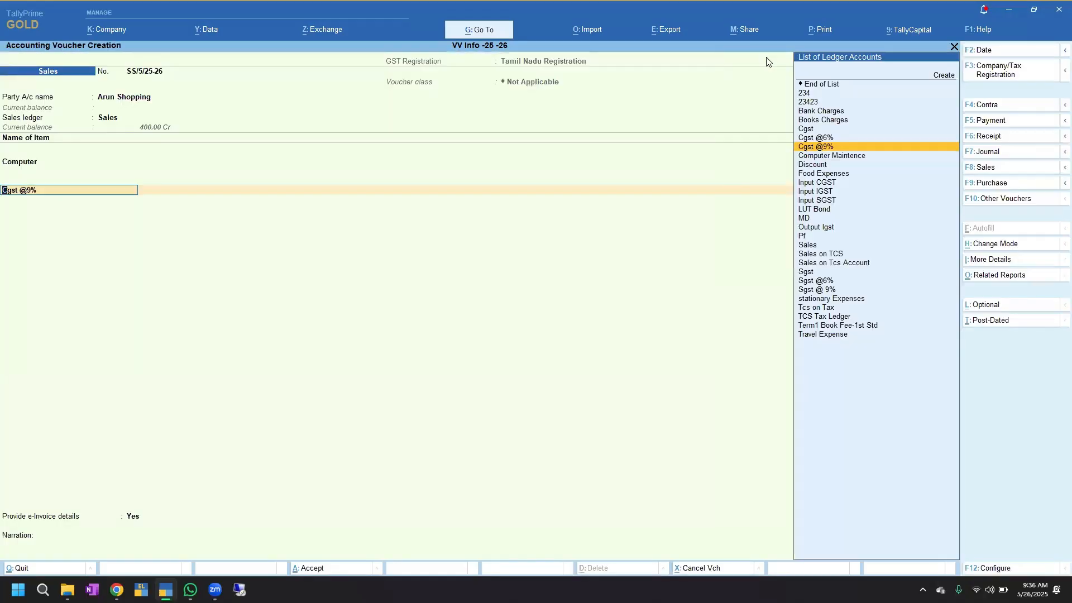
{"action": "key", "text": "BackSpace"}
{"action": "key", "text": "BackSpace"}
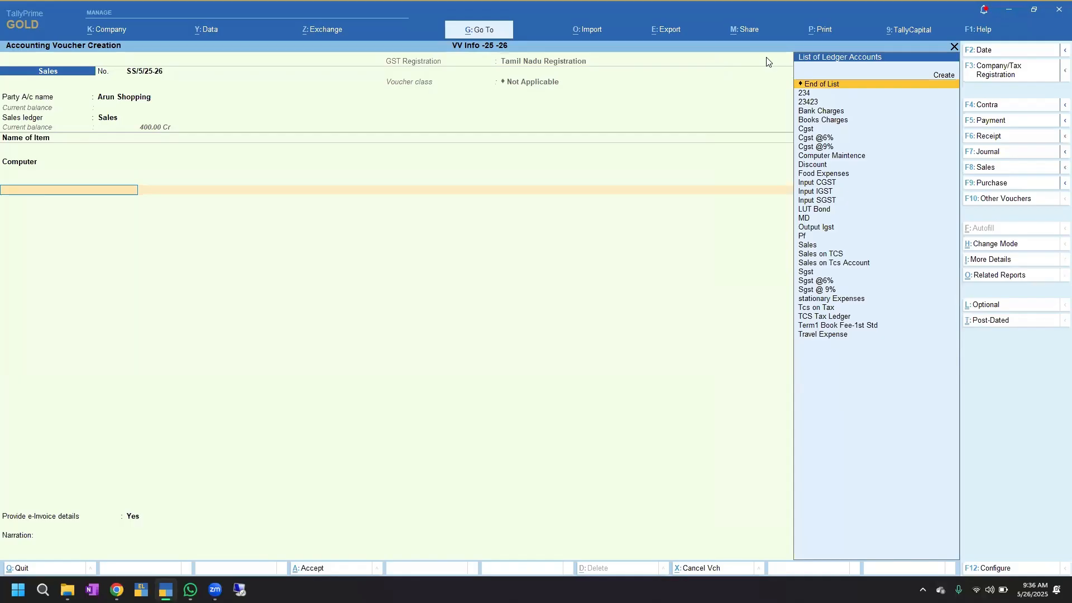
Add the Cgst @6% tax ledger below the Computer item, keeping its 6% rate
{"action": "type", "text": "Cg"}
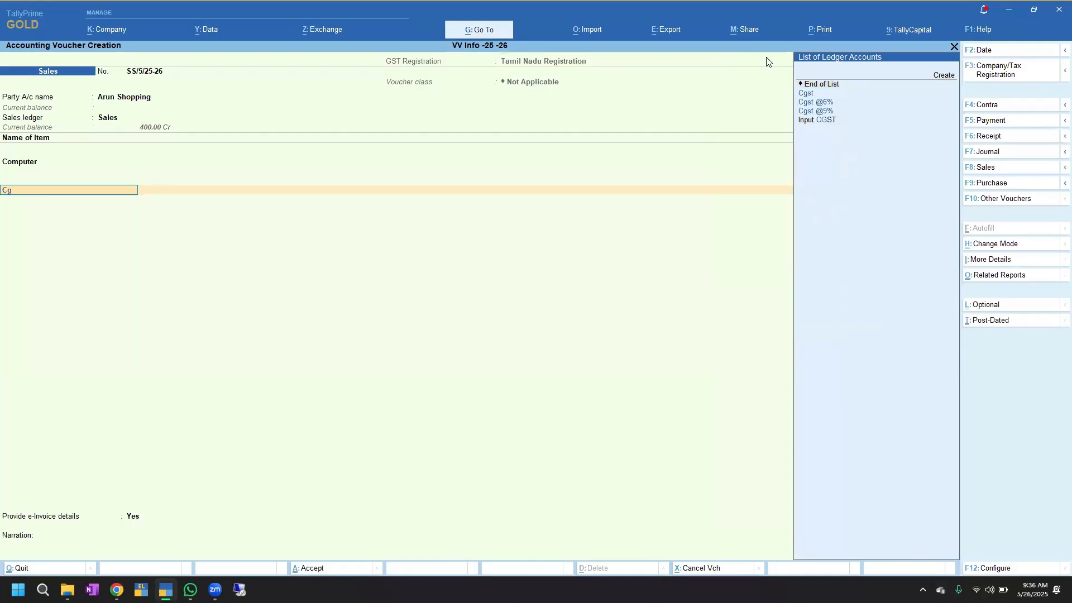
{"action": "key", "text": "Down"}
{"action": "key", "text": "Down"}
{"action": "key", "text": "Return"}
{"action": "key", "text": "Return"}
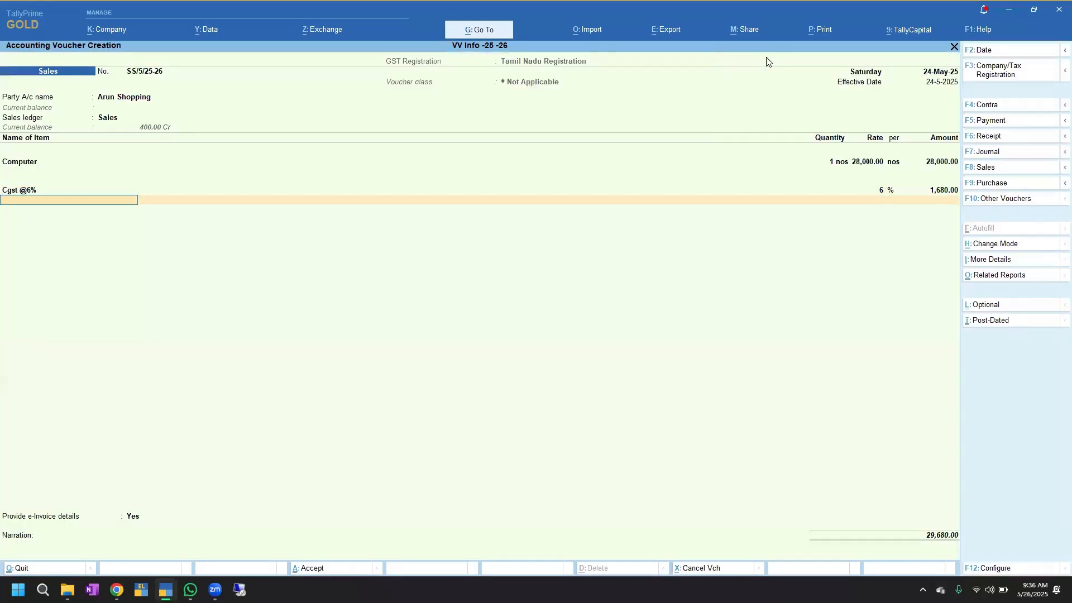
Add the Sgst @6% tax ledger to the Arun Shopping voucher, keeping its 6% rate
{"action": "type", "text": "Sg"}
{"action": "key", "text": "Down"}
{"action": "key", "text": "Down"}
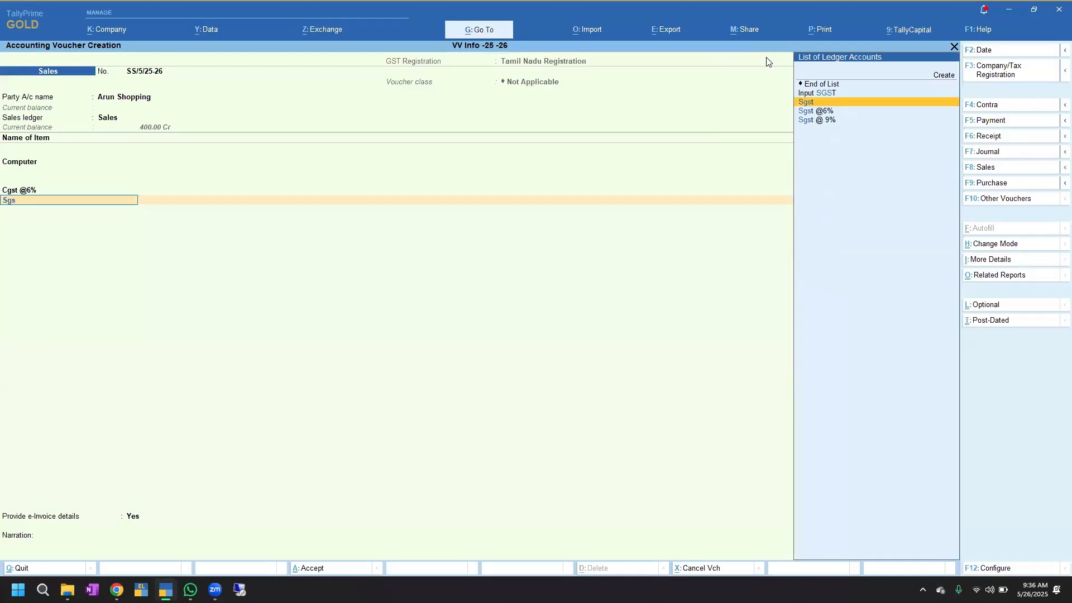
{"action": "type", "text": "s"}
{"action": "key", "text": "Return"}
{"action": "key", "text": "Return"}
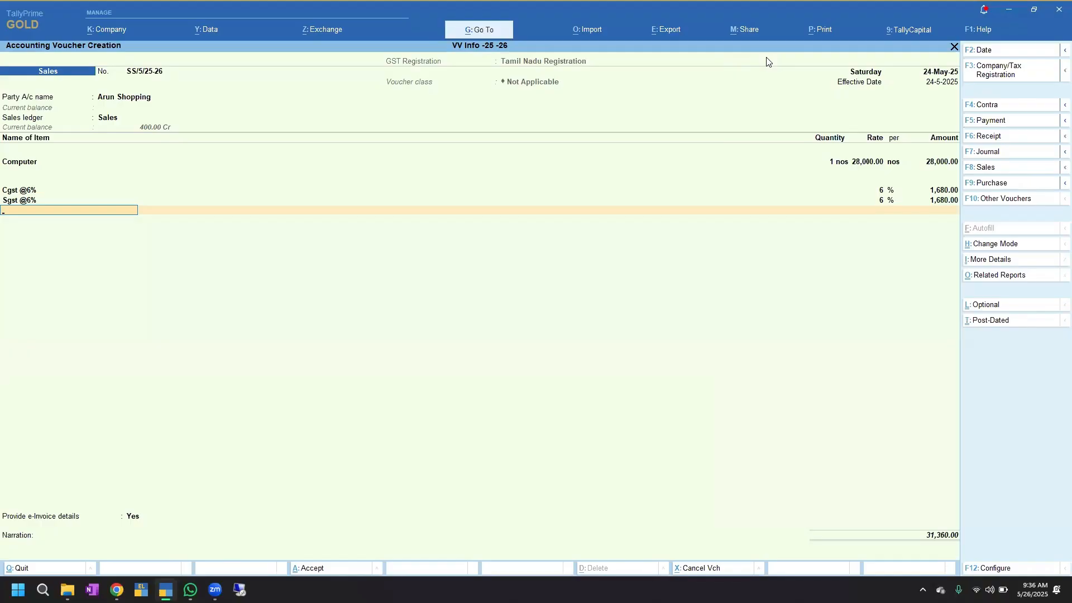
Finish the tax entries, set the e-Invoice details option to No and keep the remaining voucher defaults
{"action": "key", "text": "Return"}
{"action": "key", "text": "Down"}
{"action": "key", "text": "Return"}
{"action": "key", "text": "Return"}
{"action": "key", "text": "Return"}
{"action": "key", "text": "Return"}
{"action": "key", "text": "Return"}
{"action": "key", "text": "Return"}
{"action": "key", "text": "Return"}
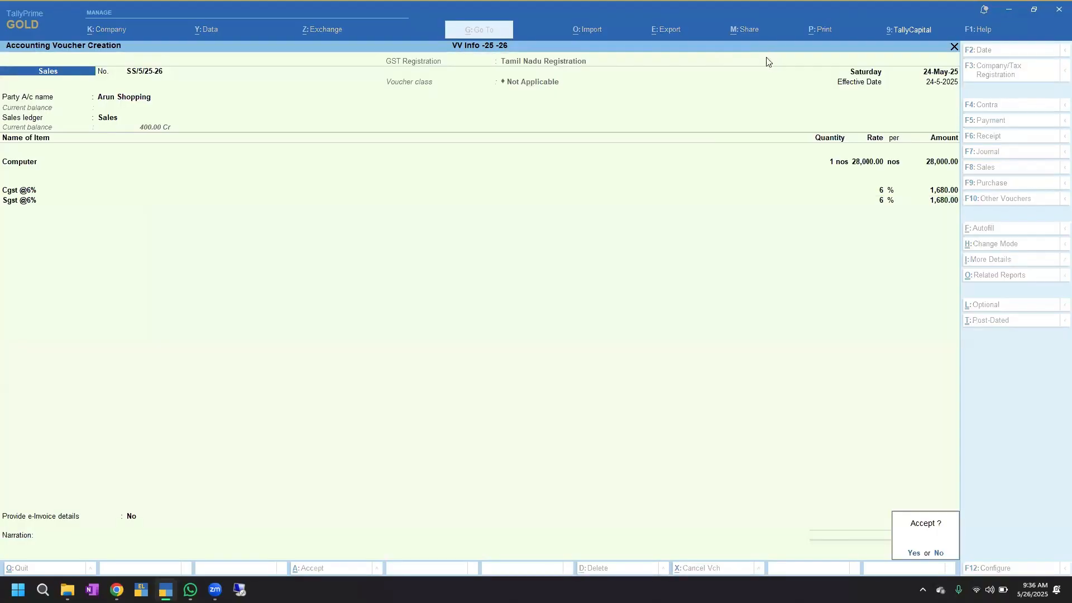
Accept the Arun Shopping sales voucher and dismiss the invoice printing
{"action": "key", "text": "Return"}
{"action": "key", "text": "Escape"}
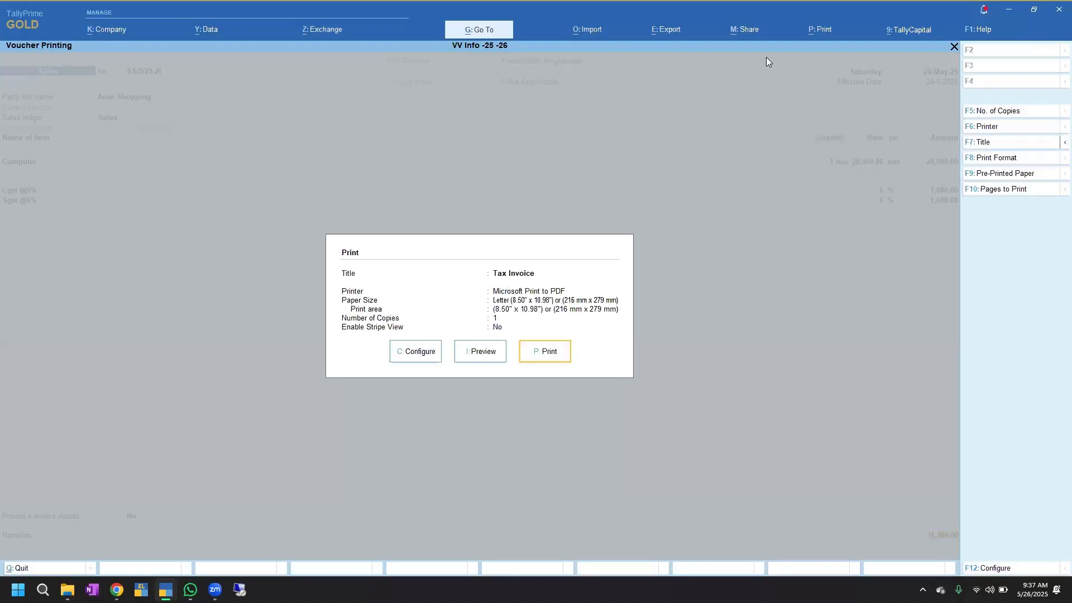
{"action": "key", "text": "Escape"}
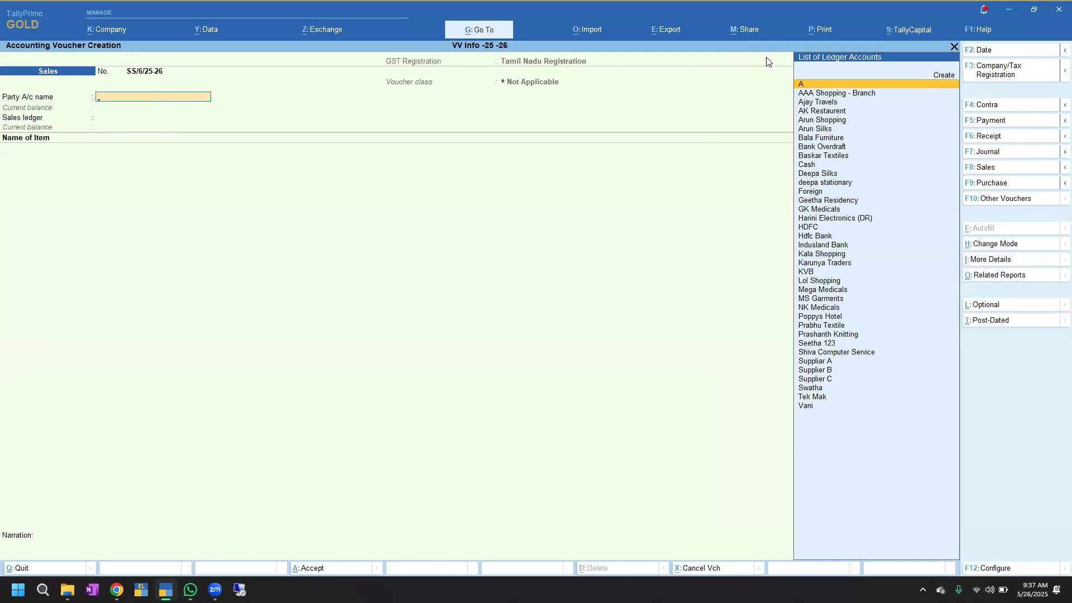
Start a sales voucher for Prashanth Knitting with unchanged dispatch and party details, using Sales as the sales ledger
{"action": "type", "text": "Kni"}
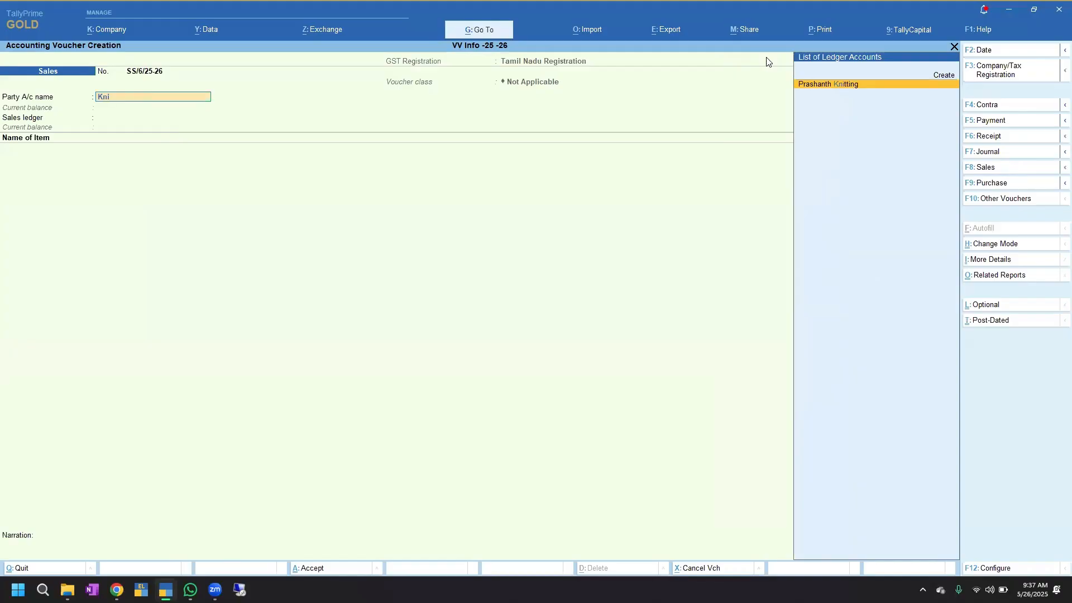
{"action": "key", "text": "Return"}
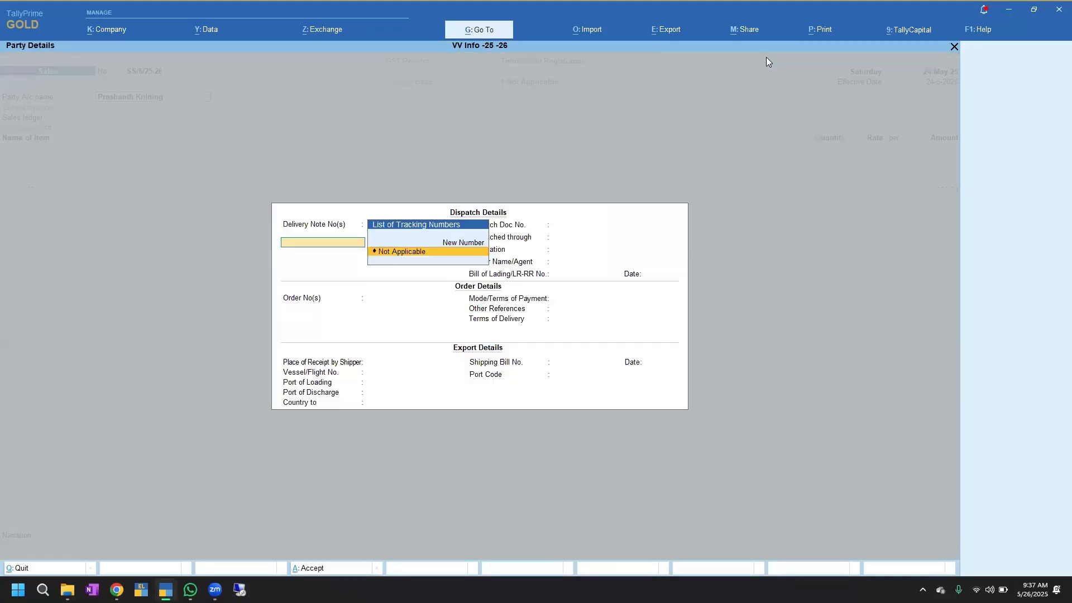
{"action": "key", "text": "ctrl+a"}
{"action": "key", "text": "ctrl+a"}
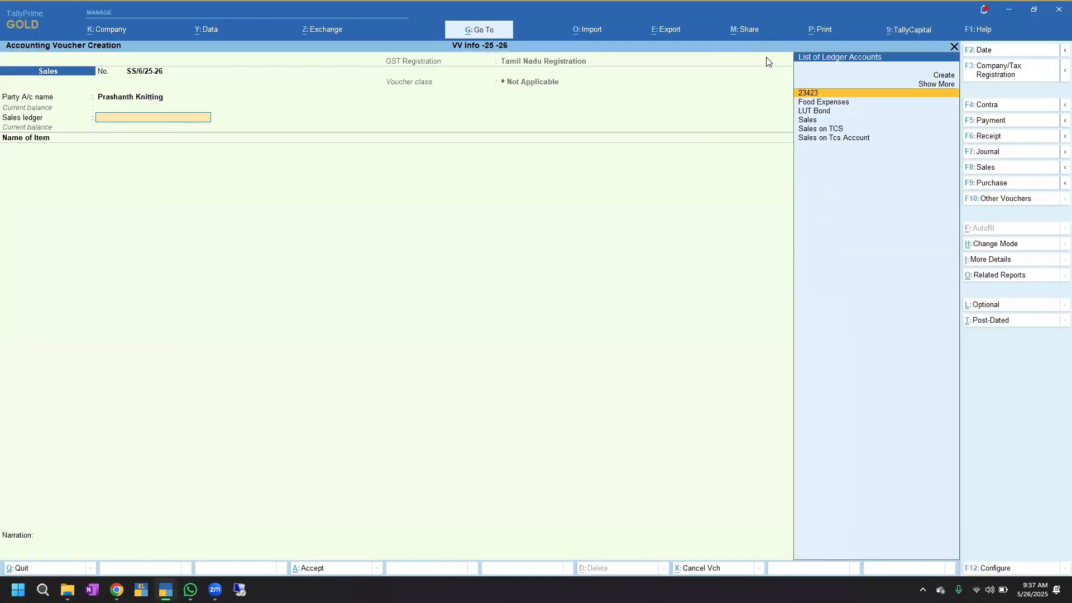
{"action": "type", "text": "Sales"}
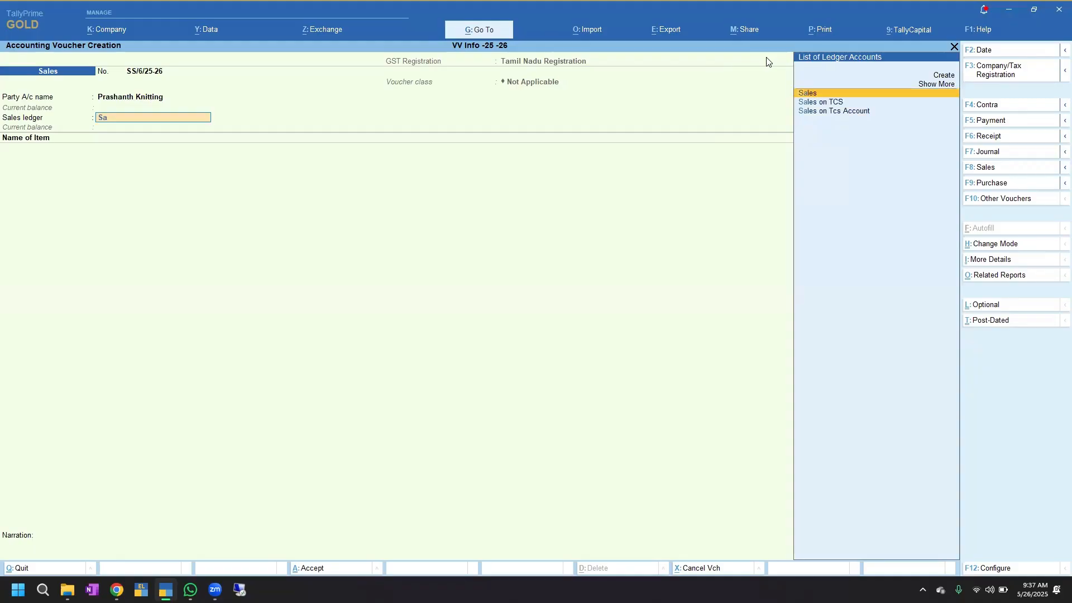
{"action": "key", "text": "Return"}
Add the item White Fabric to the voucher from Annur Godown, with tracking and order numbers Not Applicable
{"action": "type", "text": "Fa"}
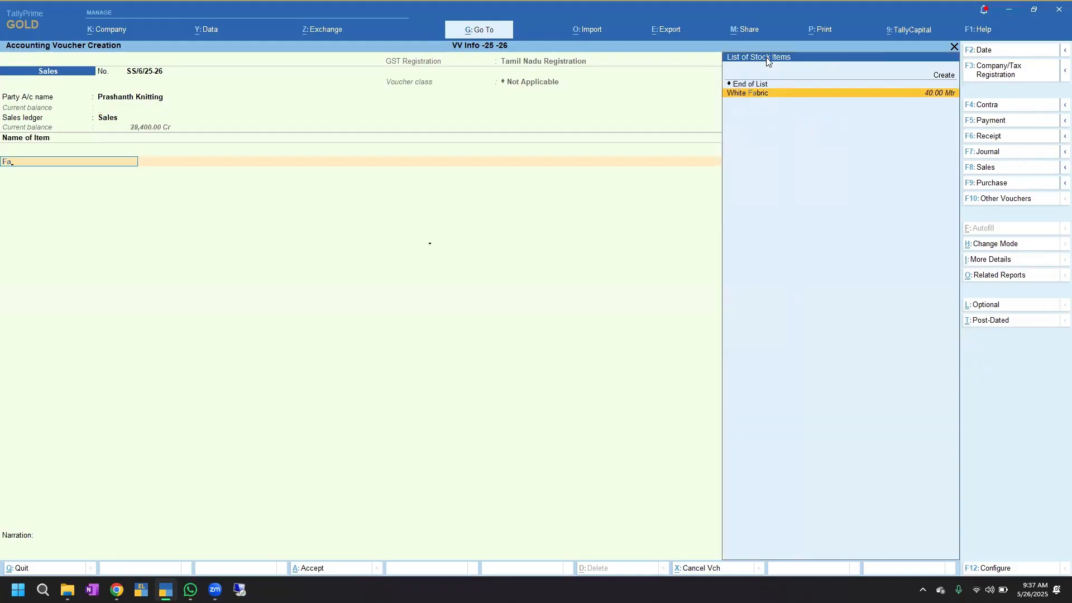
{"action": "key", "text": "Return"}
{"action": "key", "text": "Return"}
{"action": "key", "text": "Return"}
{"action": "key", "text": "Return"}
{"action": "key", "text": "Return"}
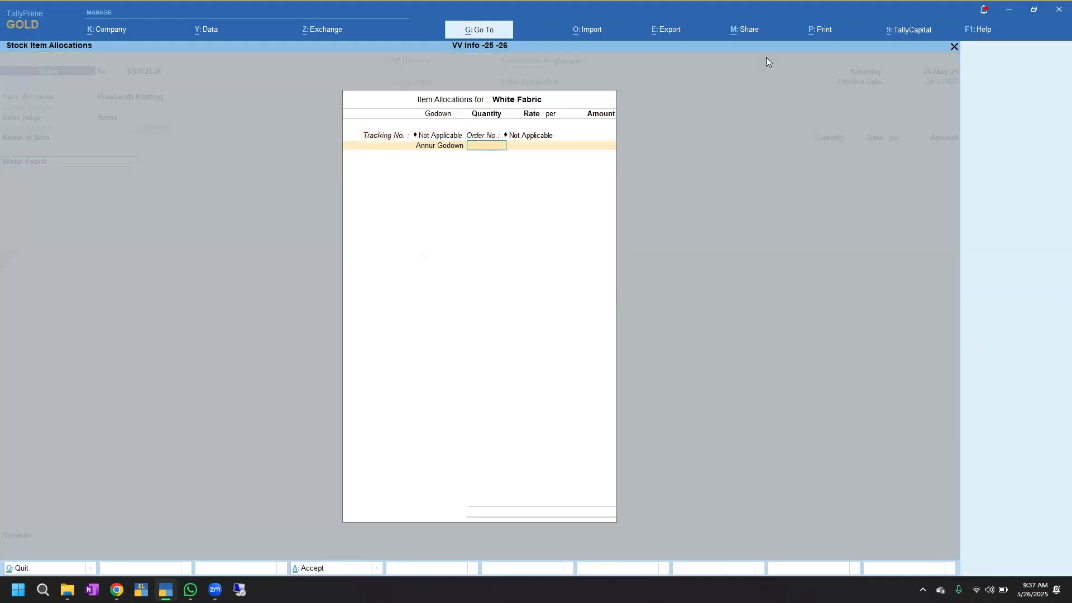
Set the White Fabric quantity to 1,500 Mtr and the rate to 150 per Mtr, and close the item list
{"action": "type", "text": "5"}
{"action": "key", "text": "Return"}
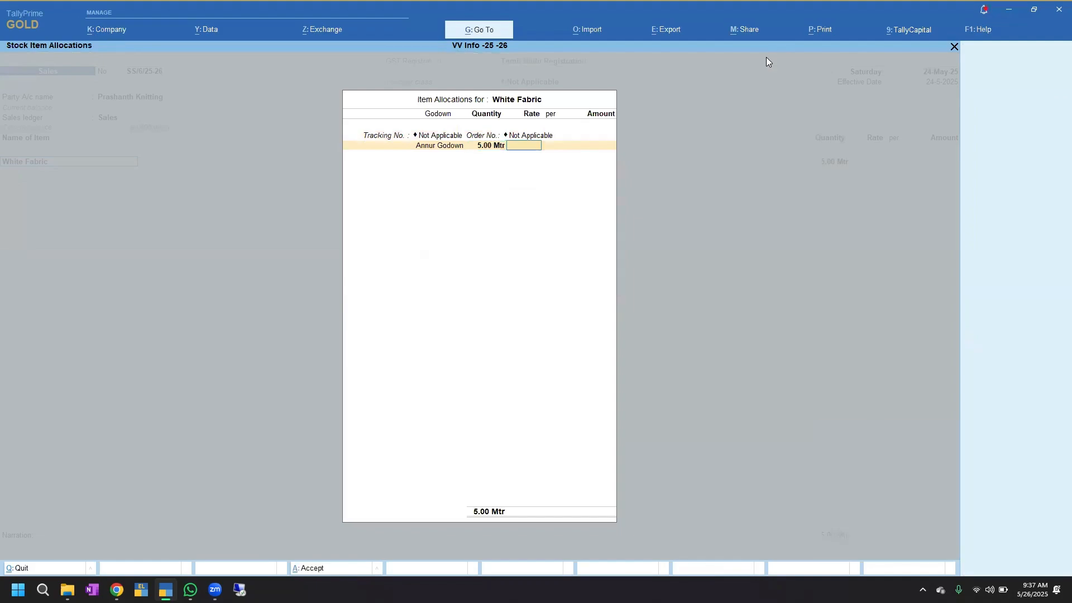
{"action": "key", "text": "BackSpace"}
{"action": "type", "text": "1500"}
{"action": "key", "text": "Return"}
{"action": "type", "text": "150"}
{"action": "key", "text": "Return"}
{"action": "key", "text": "Return"}
{"action": "key", "text": "Return"}
{"action": "key", "text": "Return"}
{"action": "key", "text": "Return"}
{"action": "type", "text": "Cg"}
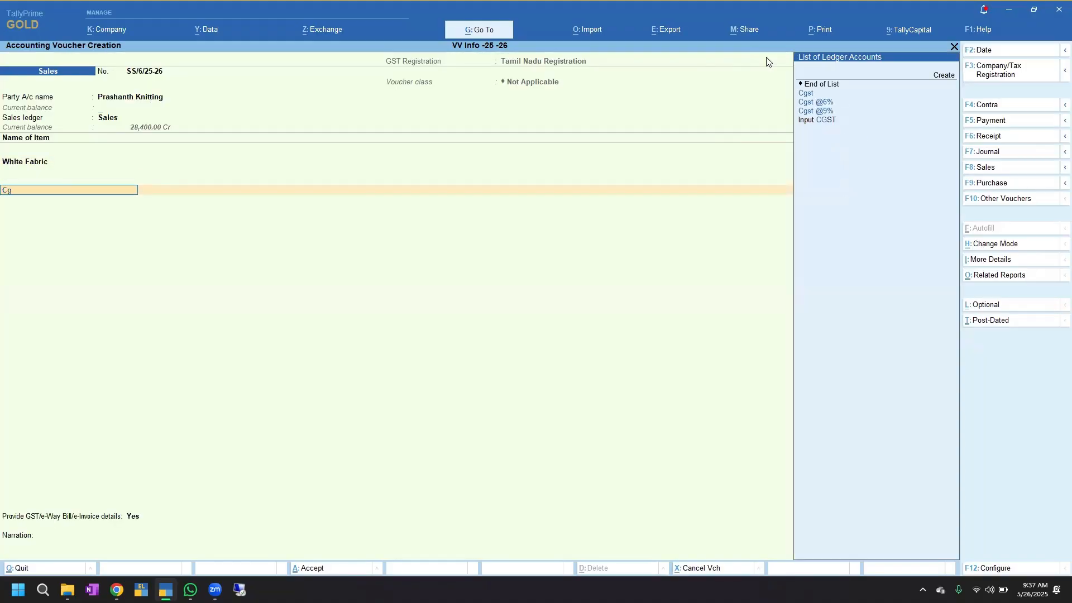
{"action": "key", "text": "Down"}
{"action": "key", "text": "Down"}
{"action": "key", "text": "Return"}
{"action": "key", "text": "Return"}
{"action": "key", "text": "BackSpace"}
Add the Cgst @6% tax ledger below the White Fabric item, keeping its 6% rate
{"action": "type", "text": "Cg"}
{"action": "key", "text": "Down"}
{"action": "key", "text": "Down"}
{"action": "key", "text": "Return"}
{"action": "key", "text": "Return"}
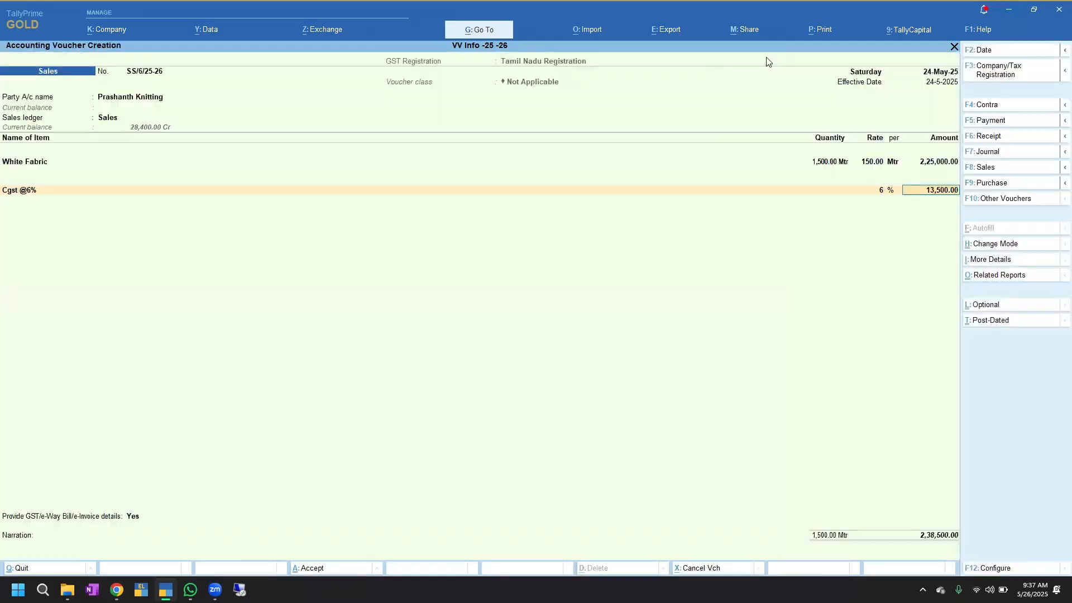
{"action": "key", "text": "Return"}
Add the Sgst @6% tax ledger to the Prashanth Knitting voucher, keeping its 6% rate
{"action": "type", "text": "Sgs"}
{"action": "key", "text": "Down"}
{"action": "key", "text": "Down"}
{"action": "key", "text": "Return"}
{"action": "key", "text": "Return"}
{"action": "key", "text": "Return"}
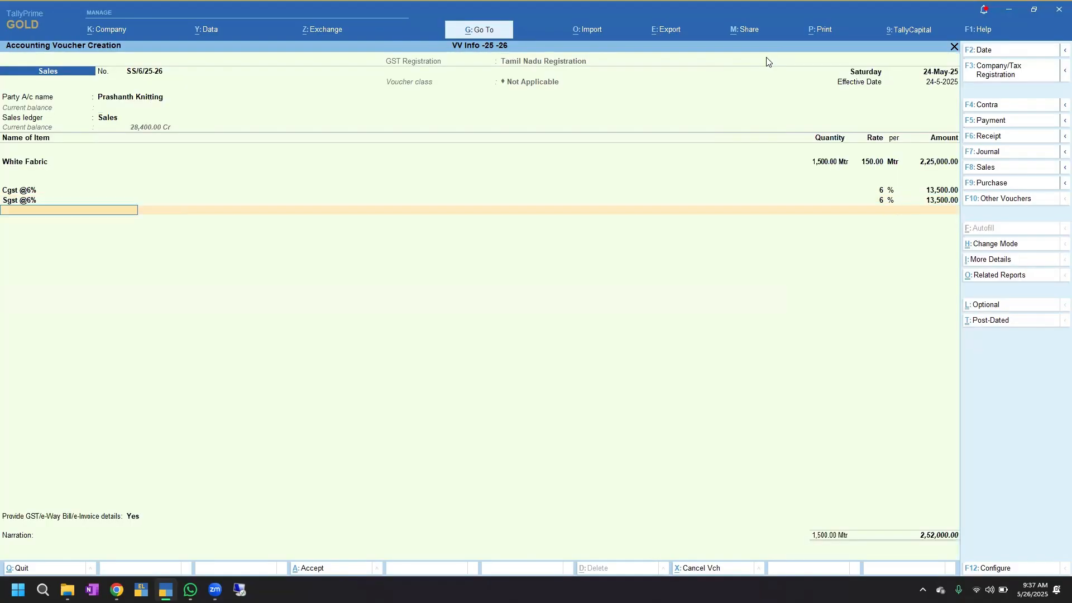
Set the GST/e-Way Bill/e-Invoice details option to No and accept the bill-wise details as a New Ref
{"action": "key", "text": "Return"}
{"action": "key", "text": "Up"}
{"action": "key", "text": "Return"}
{"action": "key", "text": "Return"}
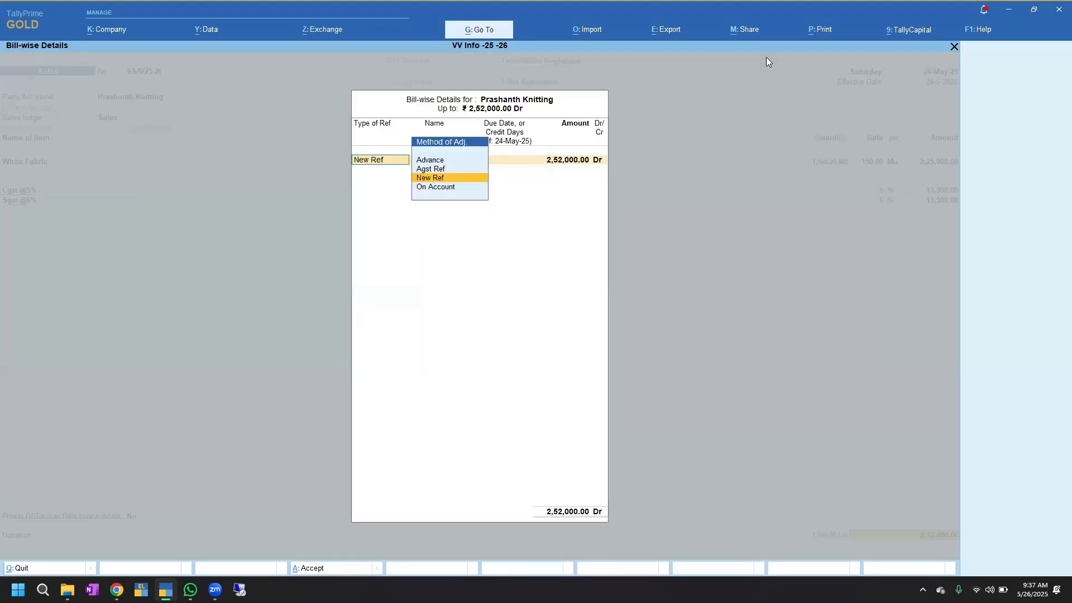
{"action": "key", "text": "Return"}
{"action": "key", "text": "Return"}
{"action": "key", "text": "Return"}
{"action": "key", "text": "Return"}
{"action": "key", "text": "Return"}
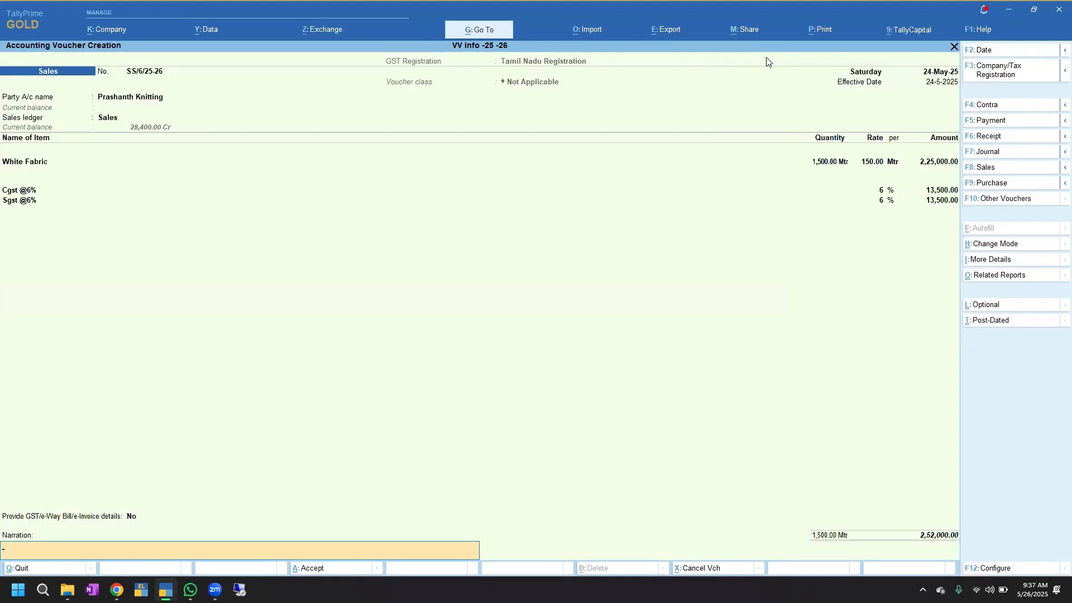
Save the Prashanth Knitting voucher without generating an e-Invoice, and leave voucher entry for the Gateway of Tally
{"action": "key", "text": "Return"}
{"action": "key", "text": "Return"}
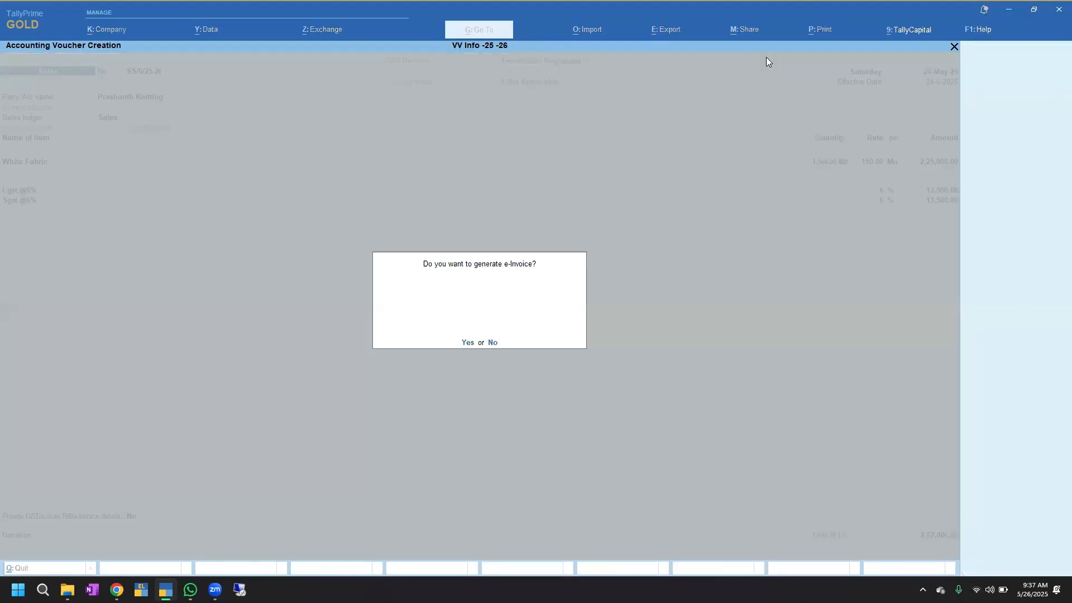
{"action": "key", "text": "n"}
{"action": "key", "text": "Escape"}
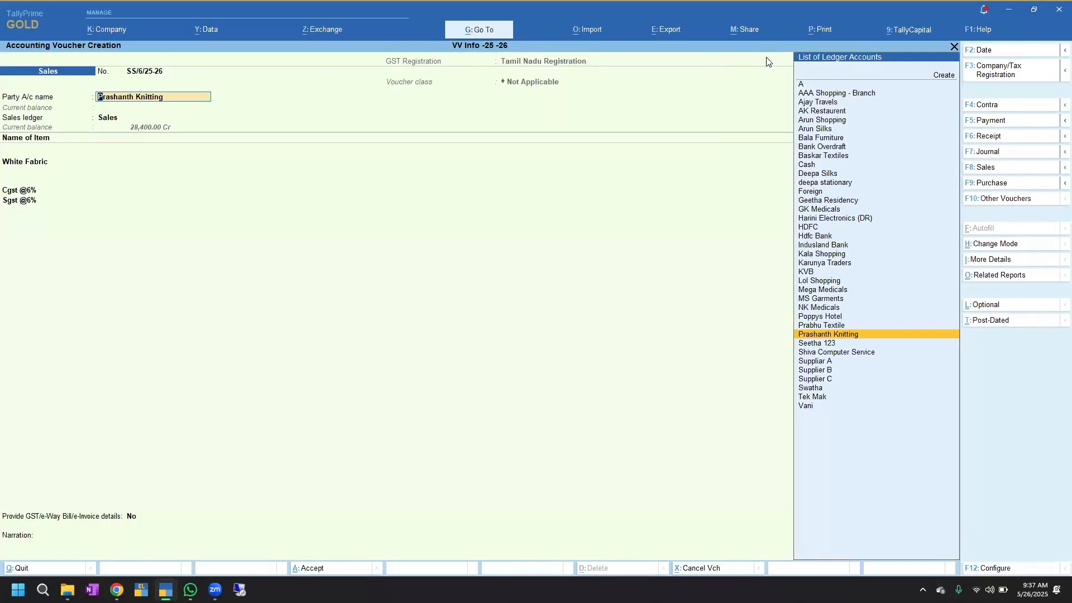
{"action": "key", "text": "Escape"}
{"action": "key", "text": "Escape"}
{"action": "key", "text": "n"}
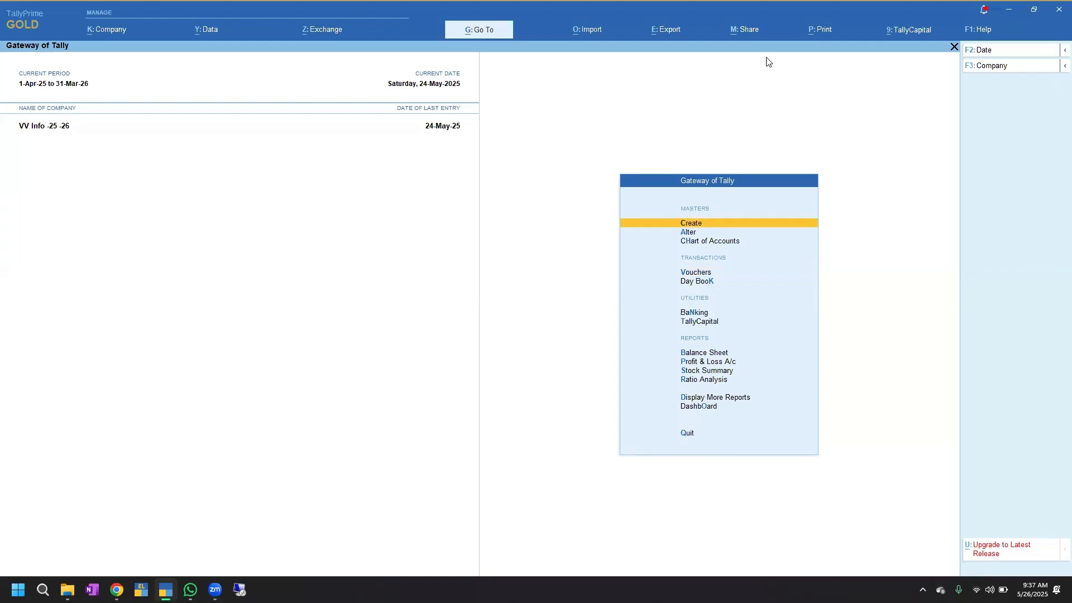
Open Display More Reports from the Gateway of Tally
{"action": "key", "text": "Down"}
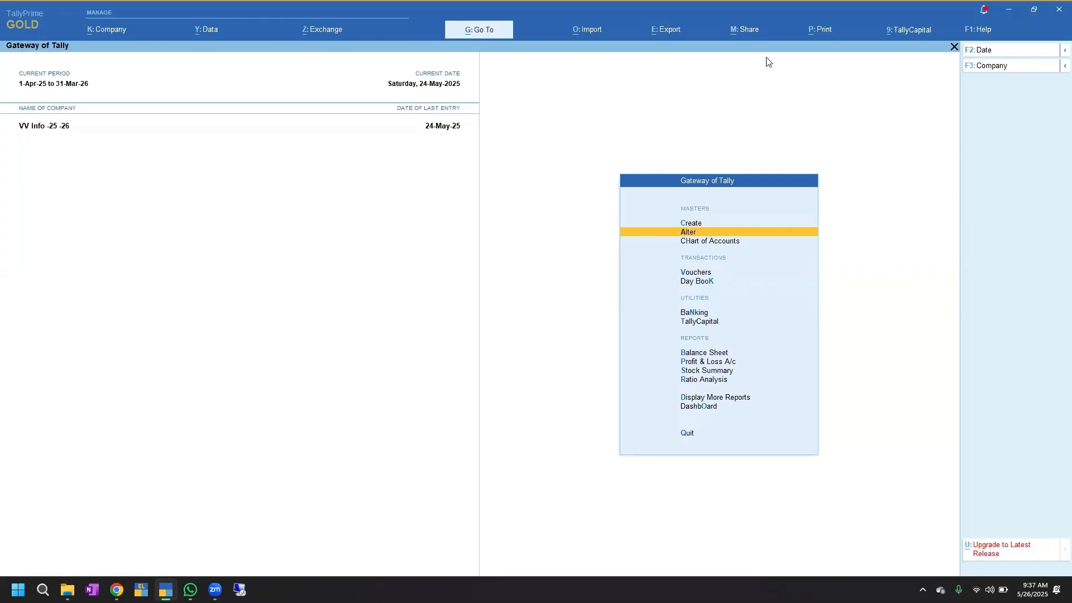
{"action": "key", "text": "Down"}
{"action": "key", "text": "Down"}
{"action": "key", "text": "Down"}
{"action": "key", "text": "Down"}
{"action": "key", "text": "Down"}
{"action": "key", "text": "Down"}
{"action": "key", "text": "Down"}
{"action": "key", "text": "Down"}
{"action": "key", "text": "Down"}
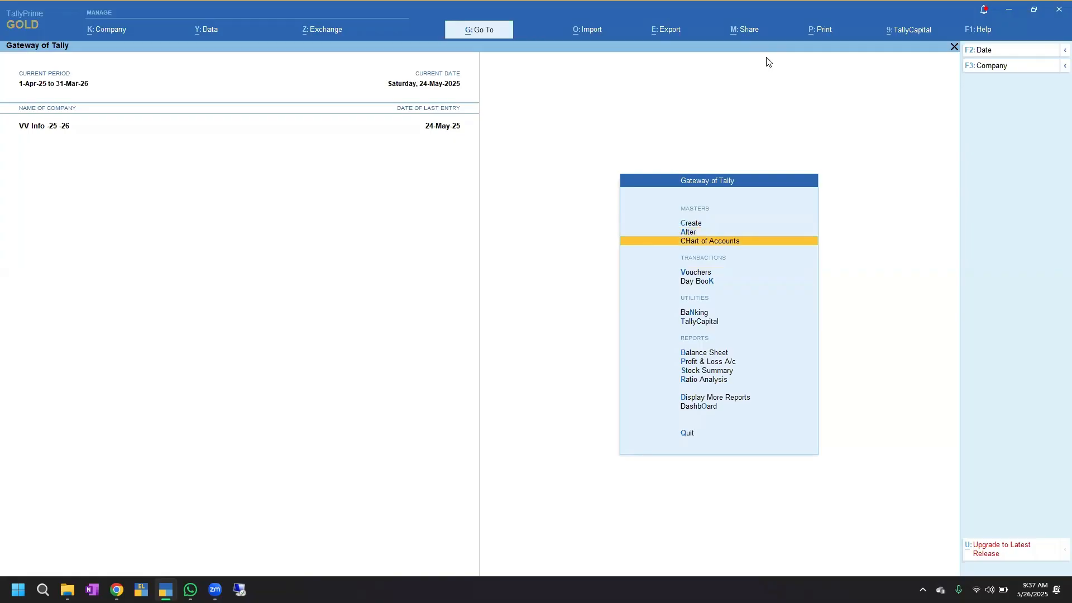
{"action": "key", "text": "Down"}
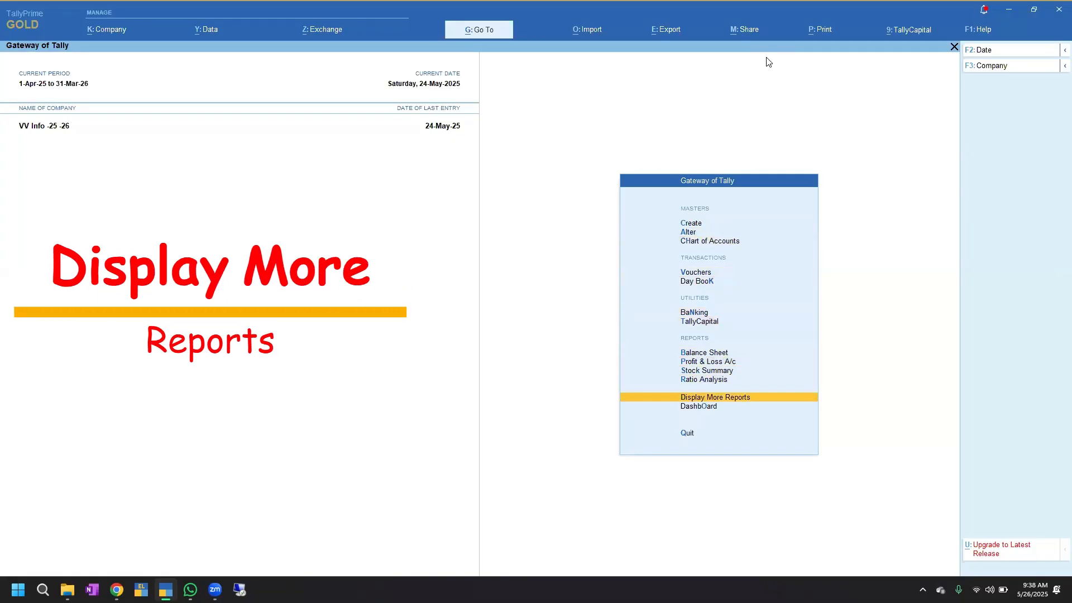
{"action": "key", "text": "Return"}
Open the Group Summary report in Account Books
{"action": "key", "text": "Down"}
{"action": "key", "text": "Down"}
{"action": "key", "text": "Down"}
{"action": "key", "text": "Down"}
{"action": "key", "text": "Return"}
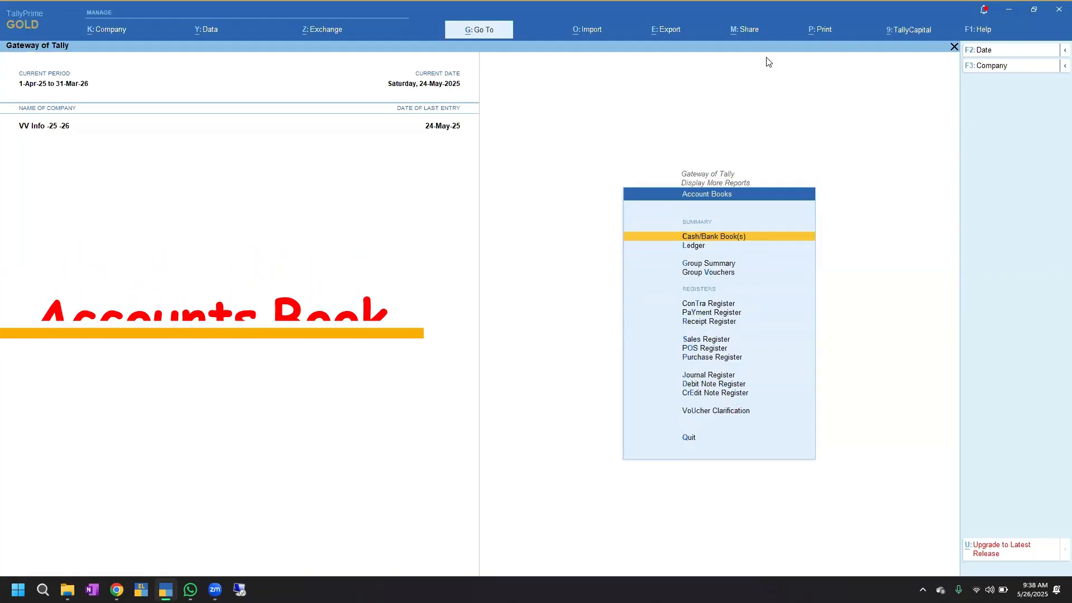
{"action": "key", "text": "Down"}
{"action": "key", "text": "Down"}
{"action": "key", "text": "Down"}
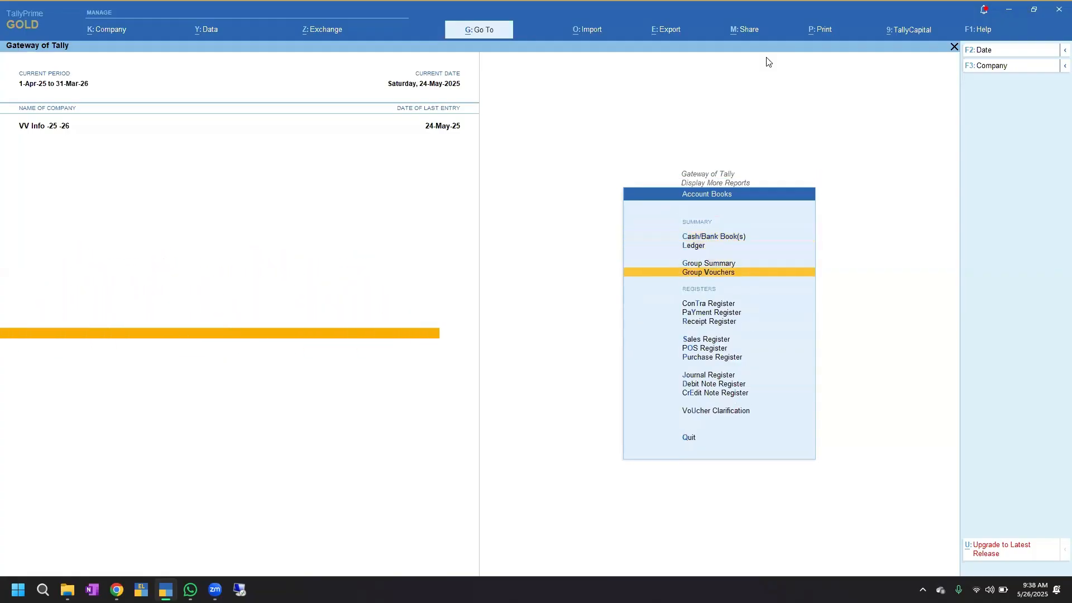
{"action": "key", "text": "Up"}
{"action": "key", "text": "Return"}
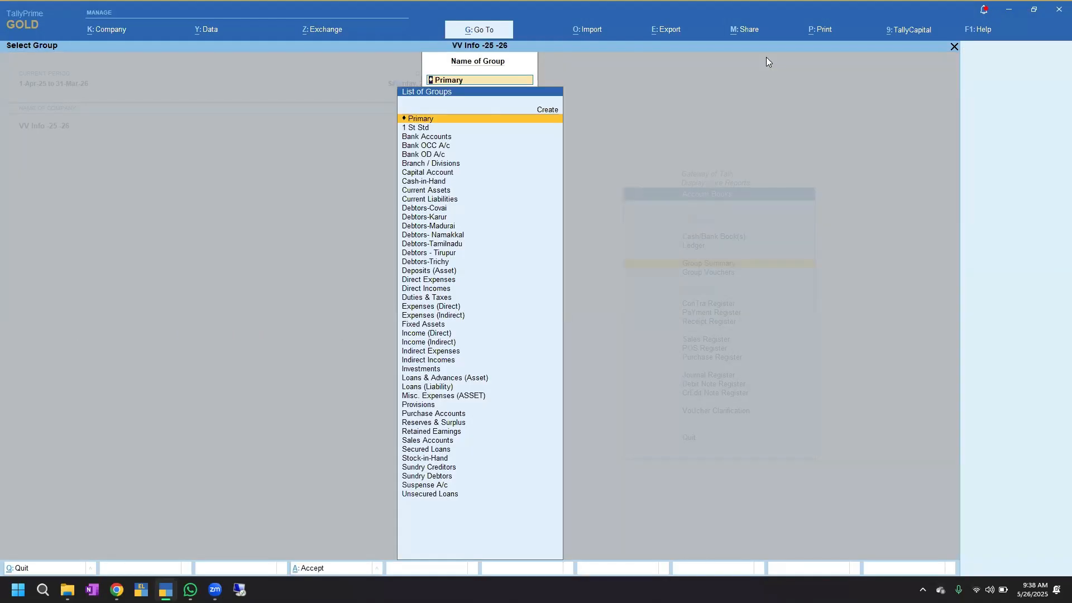
Display the group summary for Sundry Debtors
{"action": "type", "text": "Deb"}
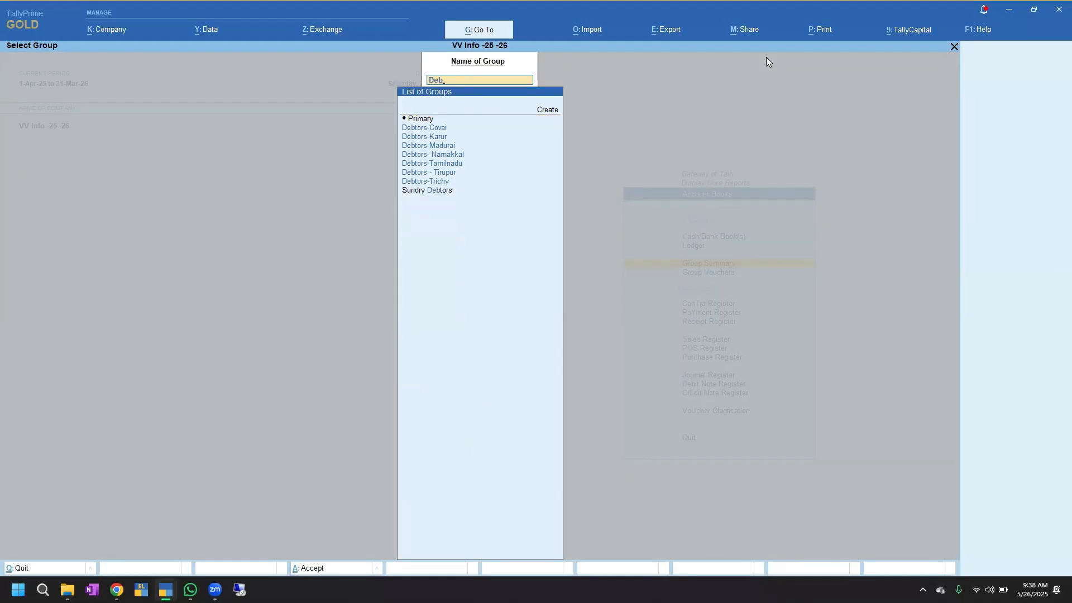
{"action": "key", "text": "Down"}
{"action": "key", "text": "Down"}
{"action": "key", "text": "Down"}
{"action": "key", "text": "Down"}
{"action": "key", "text": "Down"}
{"action": "key", "text": "Down"}
{"action": "key", "text": "Down"}
{"action": "key", "text": "Down"}
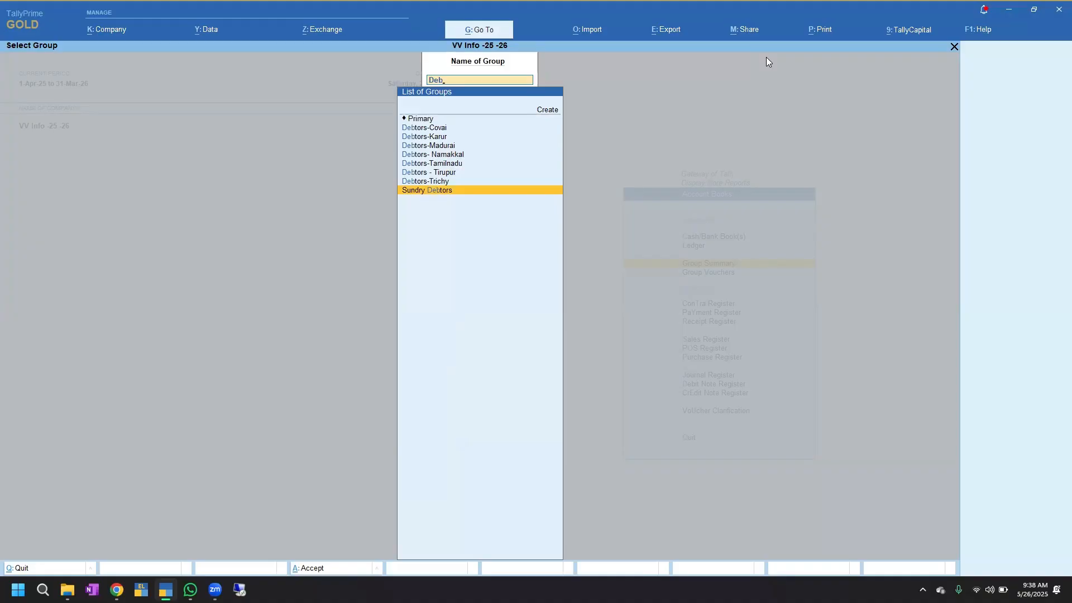
{"action": "key", "text": "Return"}
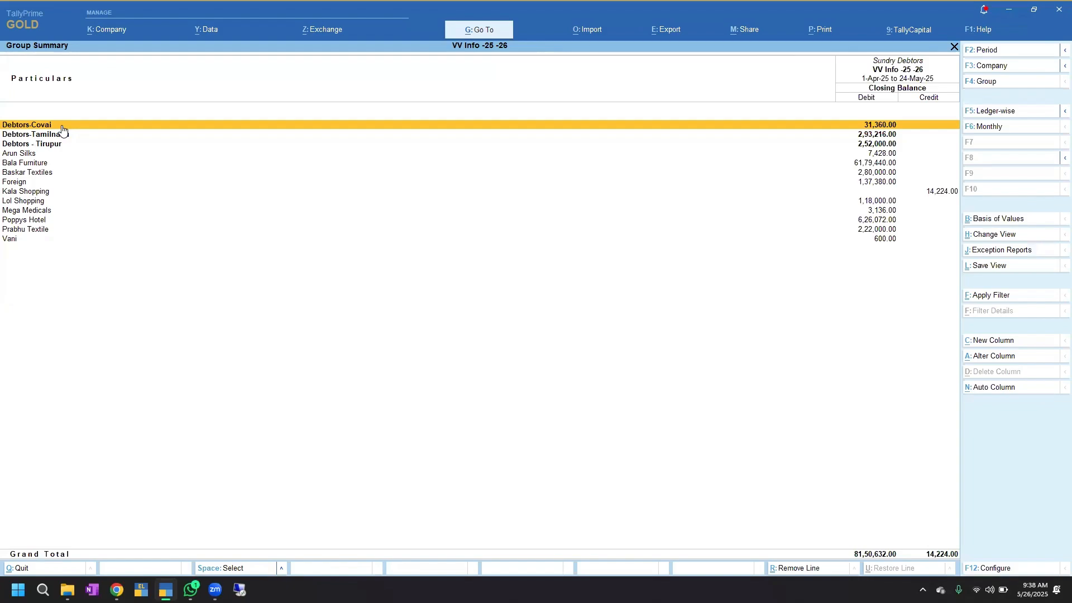
Show the Sundry Debtors summary in detailed form, with the entries beneath each area-wise debtor group
{"action": "key", "text": "Down"}
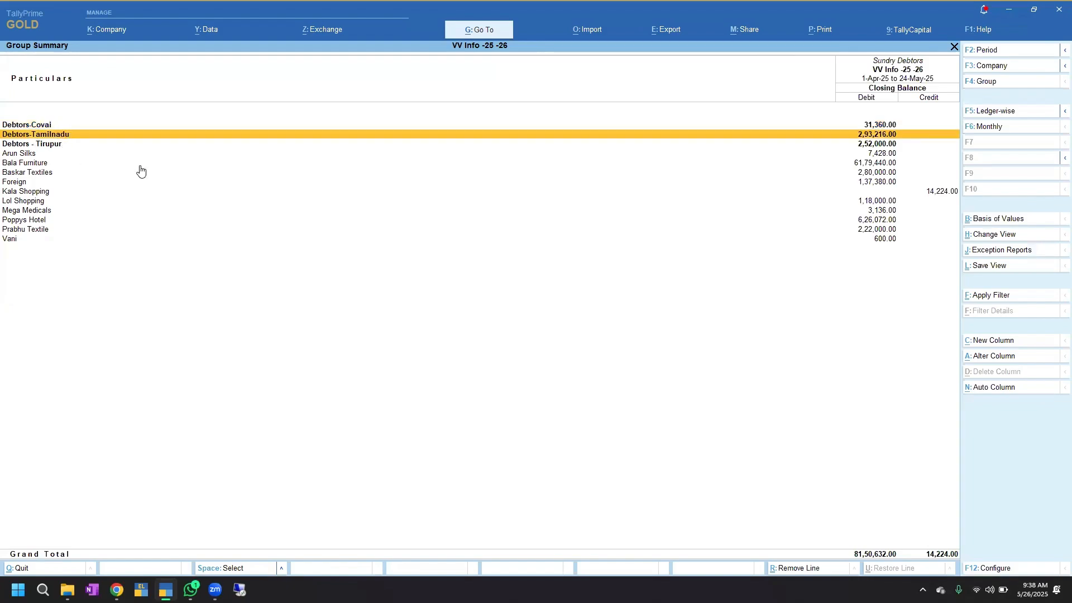
{"action": "key", "text": "Down"}
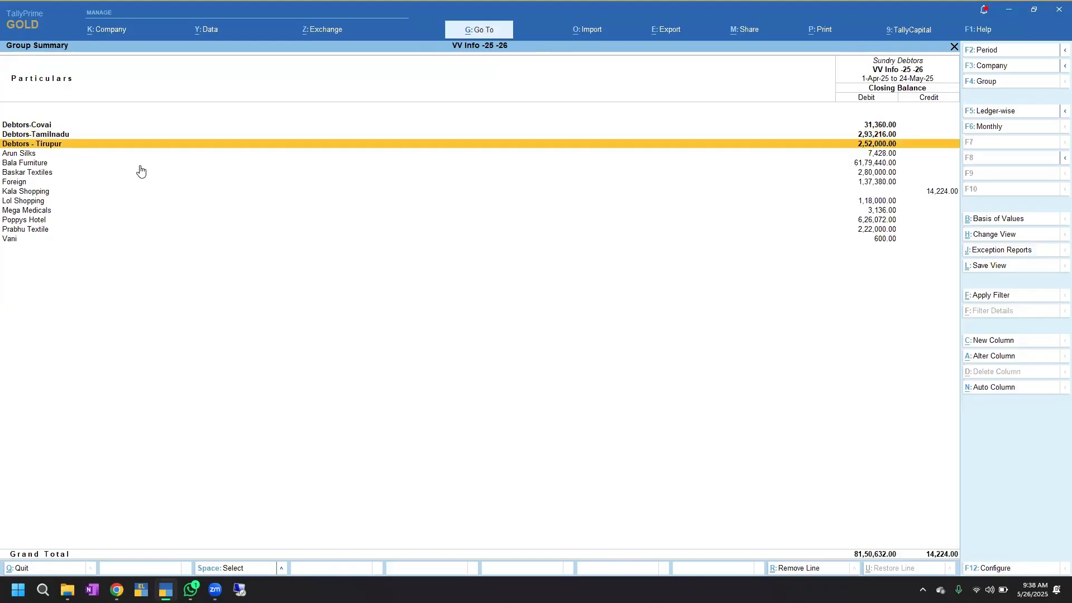
{"action": "key", "text": "alt+F5"}
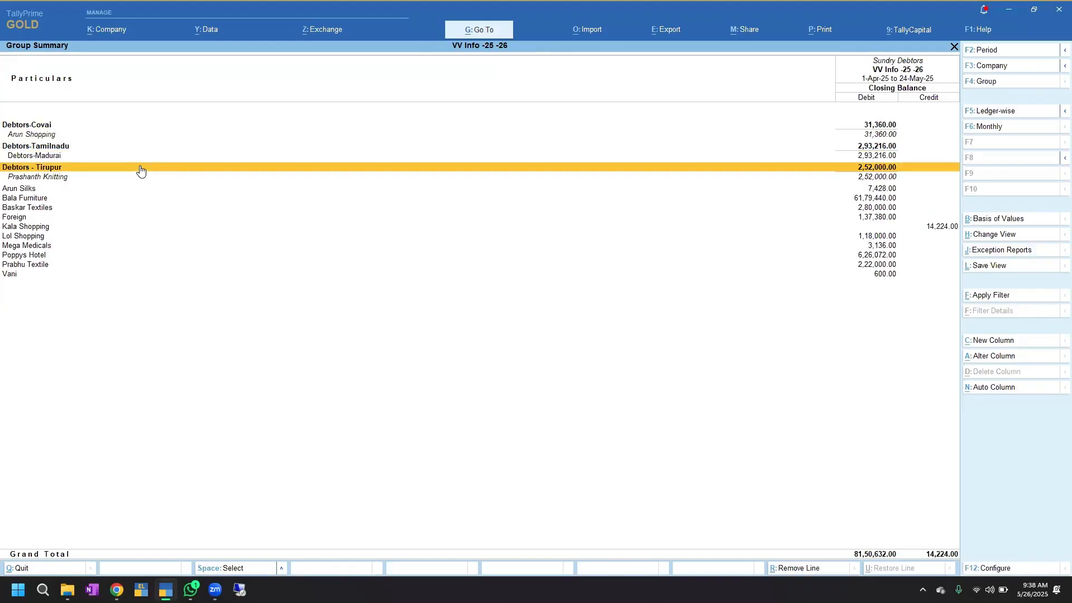